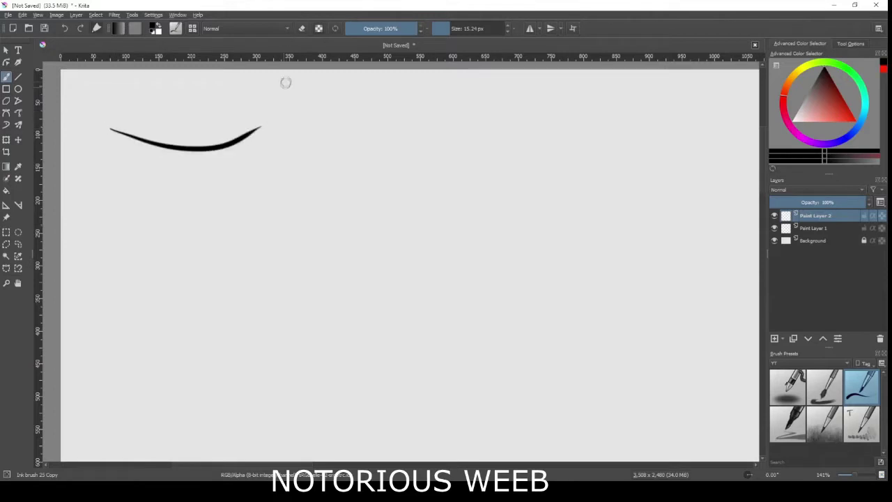
- Draw a long sagging curve with a small hook at its left end as the first mouth's upper line
left_click_drag(119, 132, 288, 119)
key("ctrl+z")
mouse_move(139, 144)
left_mouse_down()
mouse_move(279, 132)
mouse_move(314, 225)
mouse_move(419, 226)
left_mouse_up()
key("ctrl+z")
key("ctrl+z")
left_click_drag(143, 111, 274, 169)
key("ctrl+z")
left_click_drag(125, 124, 275, 124)
key("ctrl+z")
left_click_drag(129, 127, 349, 132)
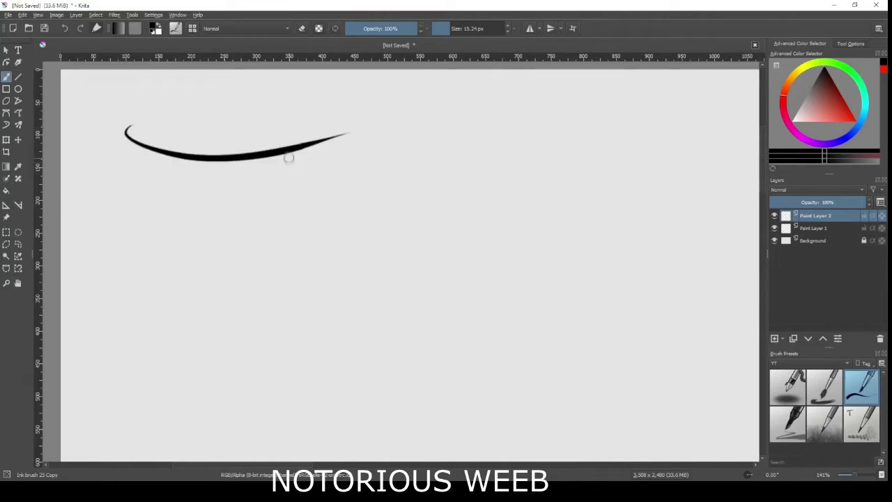
- Draw a deep U-shaped curve below the upper line to form the first mouth's lower edge
mouse_move(136, 143)
left_mouse_down()
mouse_move(175, 221)
mouse_move(328, 149)
mouse_move(255, 231)
mouse_move(305, 148)
mouse_move(299, 188)
left_mouse_up()
key("ctrl+z")
key("ctrl+z")
key("ctrl+z")
left_click_drag(138, 147, 272, 143)
key("ctrl+z")
mouse_move(134, 145)
left_mouse_down()
mouse_move(182, 215)
mouse_move(300, 149)
left_mouse_up()
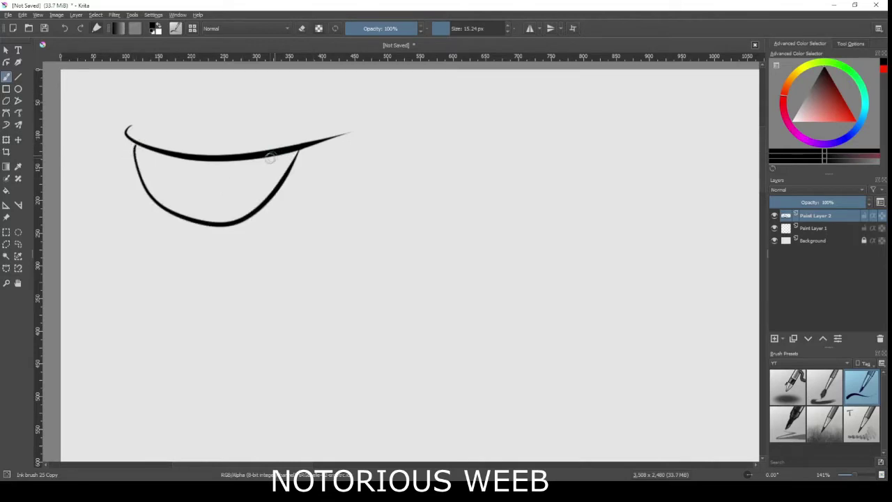
- Draw a heart-shaped tongue at the bottom of the first mouth and trim the right tip of its upper line
mouse_move(178, 189)
left_mouse_down()
mouse_move(222, 198)
mouse_move(222, 216)
mouse_move(200, 204)
mouse_move(220, 202)
mouse_move(229, 221)
left_mouse_up()
key("ctrl+z")
key("ctrl+z")
mouse_move(180, 209)
left_mouse_down()
mouse_move(200, 192)
mouse_move(221, 224)
left_mouse_up()
key("ctrl+z")
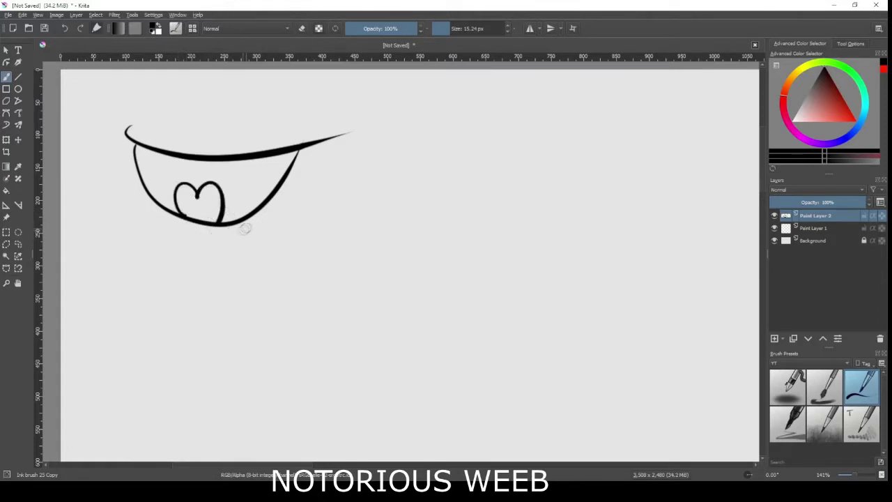
key("e")
key("e")
- Draw a wide bowl-shaped curve below the first mouth as the lower edge of a second mouth
mouse_move(328, 273)
left_mouse_down()
mouse_move(295, 241)
mouse_move(313, 223)
left_mouse_up()
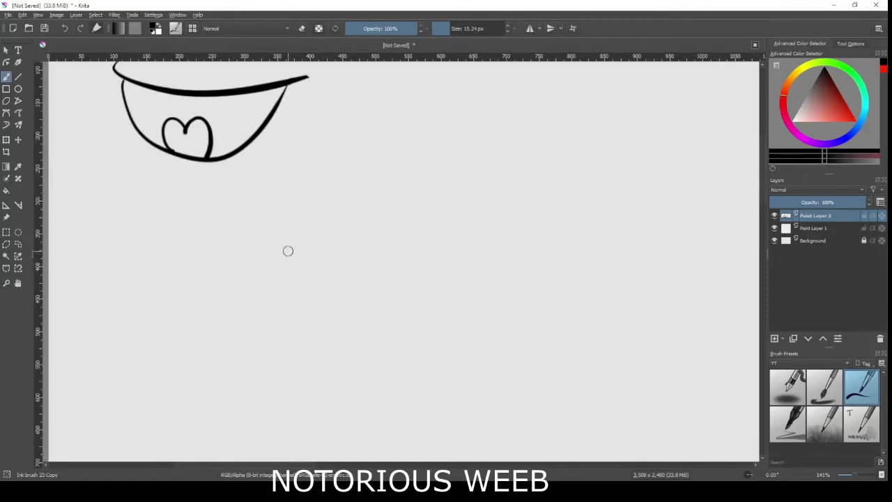
mouse_move(126, 247)
left_mouse_down()
mouse_move(259, 271)
mouse_move(277, 304)
left_mouse_up()
key("ctrl+z")
mouse_move(116, 279)
left_mouse_down()
mouse_move(219, 355)
mouse_move(282, 305)
left_mouse_up()
key("ctrl+z")
left_click_drag(104, 302, 351, 272)
key("ctrl+z")
left_click_drag(108, 281, 352, 306)
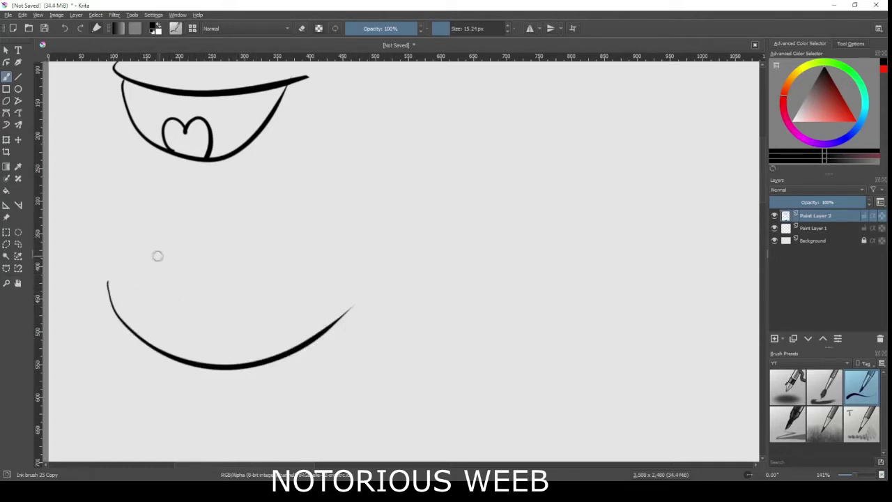
- Close the second mouth with a wavy upper line that dips in the middle and a rounded, thick right corner
mouse_move(108, 285)
left_mouse_down()
mouse_move(154, 244)
mouse_move(324, 245)
left_mouse_up()
key("ctrl+z")
mouse_move(108, 286)
left_mouse_down()
mouse_move(204, 264)
mouse_move(358, 308)
left_mouse_up()
key("ctrl+z")
mouse_move(218, 270)
left_mouse_down()
mouse_move(355, 305)
mouse_move(330, 324)
mouse_move(370, 264)
left_mouse_up()
key("ctrl+z")
mouse_move(318, 334)
left_mouse_down()
mouse_move(354, 304)
mouse_move(368, 272)
mouse_move(372, 286)
left_mouse_up()
key("e")
key("e")
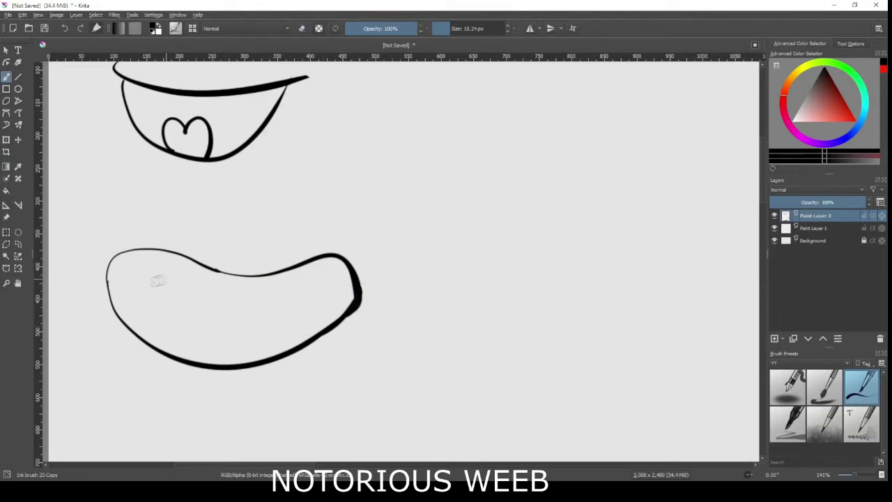
- Draw a wavy teeth line across the second mouth and a heart-shaped tongue at its bottom, erasing the overhang
mouse_move(107, 272)
left_mouse_down()
mouse_move(145, 294)
mouse_move(255, 300)
mouse_move(257, 312)
mouse_move(249, 299)
mouse_move(315, 300)
mouse_move(279, 302)
mouse_move(352, 282)
left_mouse_up()
key("ctrl+z")
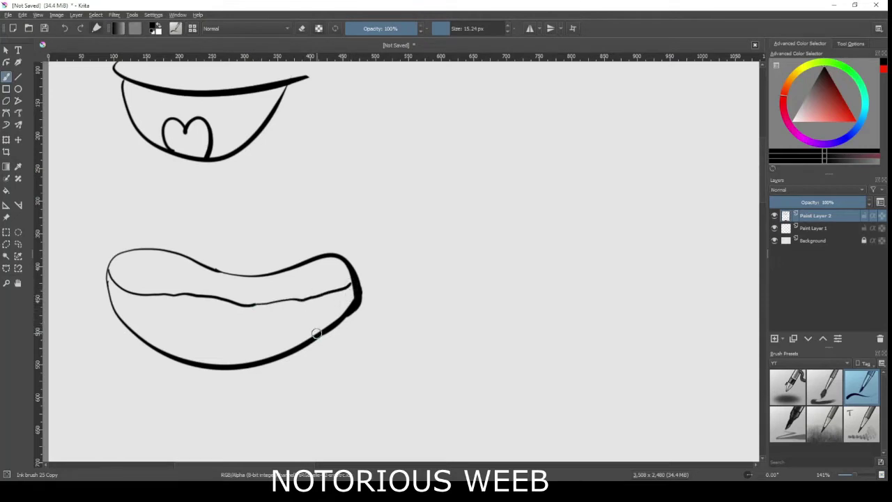
key("ctrl+z")
mouse_move(209, 341)
left_mouse_down()
mouse_move(208, 361)
mouse_move(223, 369)
left_mouse_up()
key("e")
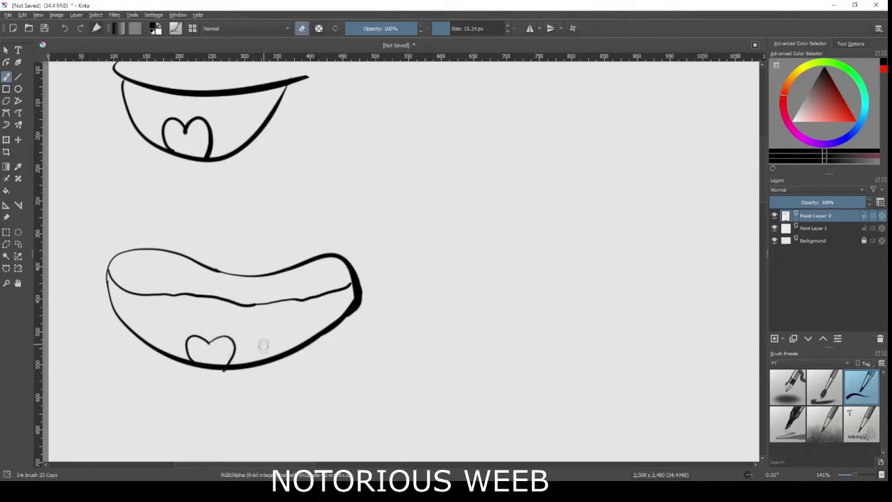
left_click_drag(221, 374, 227, 373)
- Draw a horizontal lip line with a small V-shaped dip in the middle, to the right of the first mouth
mouse_move(397, 269)
left_mouse_down()
mouse_move(350, 214)
mouse_move(290, 170)
mouse_move(379, 261)
mouse_move(523, 267)
mouse_move(546, 285)
left_mouse_up()
left_click_drag(404, 243, 338, 241)
left_click_drag(448, 269, 380, 334)
key("e")
left_click_drag(351, 258, 368, 310)
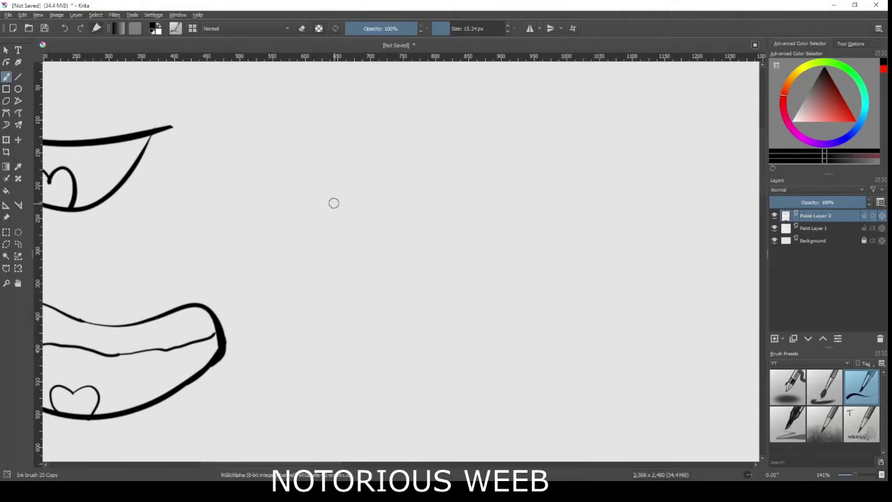
mouse_move(259, 197)
left_mouse_down()
mouse_move(389, 179)
mouse_move(338, 188)
mouse_move(394, 186)
mouse_move(361, 199)
mouse_move(453, 193)
left_mouse_up()
key("ctrl+z")
key("ctrl+z")
key("ctrl+z")
left_click_drag(382, 188, 447, 189)
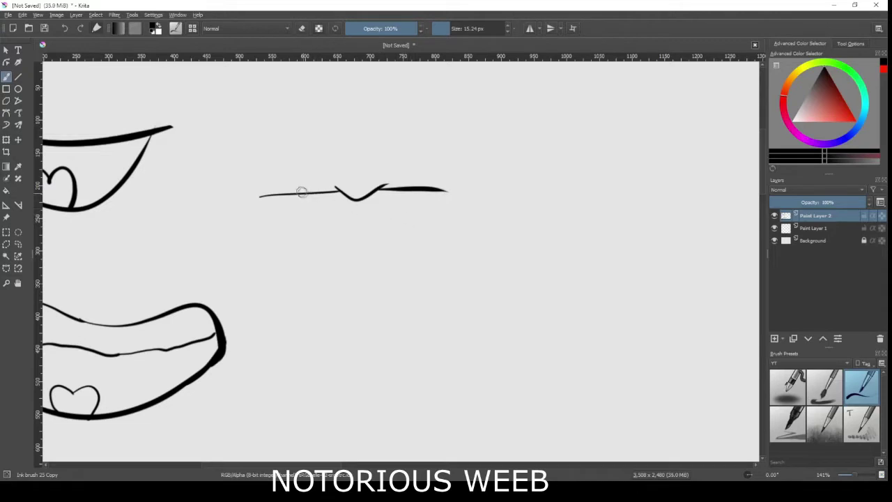
- Draw a low arch over the third mouth's lip line, joining both ends, to form the upper lip
left_click_drag(260, 198, 497, 177)
key("ctrl+z")
key("ctrl+z")
mouse_move(255, 195)
left_mouse_down()
mouse_move(453, 183)
mouse_move(310, 163)
mouse_move(439, 189)
mouse_move(384, 146)
mouse_move(492, 179)
left_mouse_up()
key("ctrl+z")
key("ctrl+z")
left_click_drag(258, 196, 474, 192)
key("ctrl+z")
left_click_drag(258, 195, 482, 192)
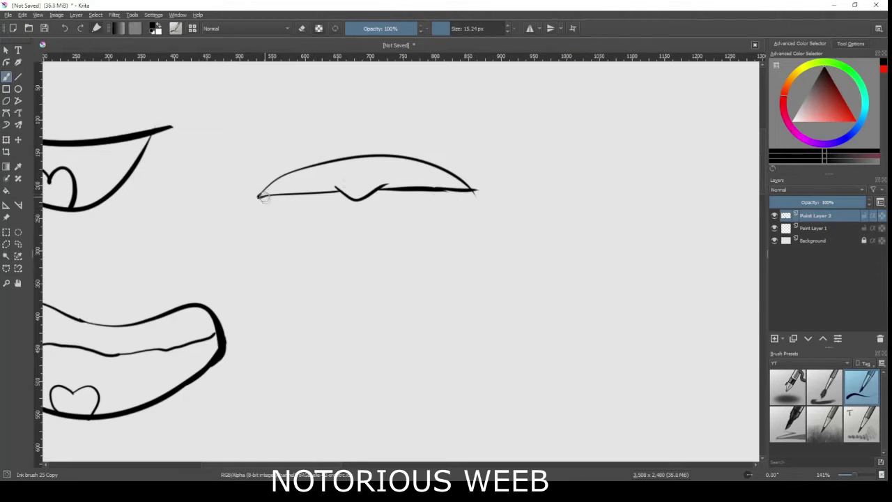
- Draw a shallow bowl-shaped curve under the third mouth's lip line as the outer edge of the lower lip
mouse_move(262, 197)
left_mouse_down()
mouse_move(328, 254)
mouse_move(478, 269)
left_mouse_up()
key("ctrl+z")
mouse_move(267, 198)
left_mouse_down()
mouse_move(452, 221)
mouse_move(482, 187)
left_mouse_up()
key("ctrl+z")
mouse_move(265, 198)
left_mouse_down()
mouse_move(422, 215)
mouse_move(479, 172)
left_mouse_up()
key("ctrl+z")
mouse_move(265, 198)
left_mouse_down()
mouse_move(446, 222)
mouse_move(463, 202)
left_mouse_up()
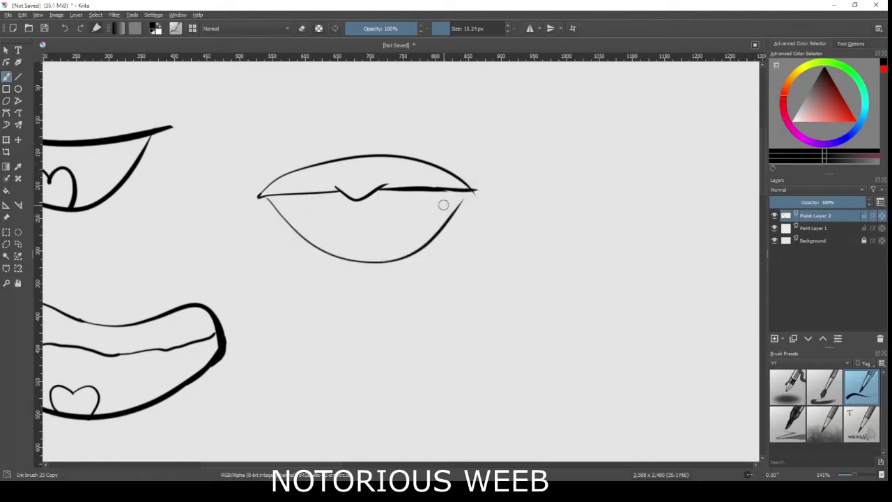
key("ctrl+z")
mouse_move(271, 197)
left_mouse_down()
mouse_move(329, 243)
mouse_move(471, 179)
left_mouse_up()
key("ctrl+z")
left_click_drag(273, 197, 460, 197)
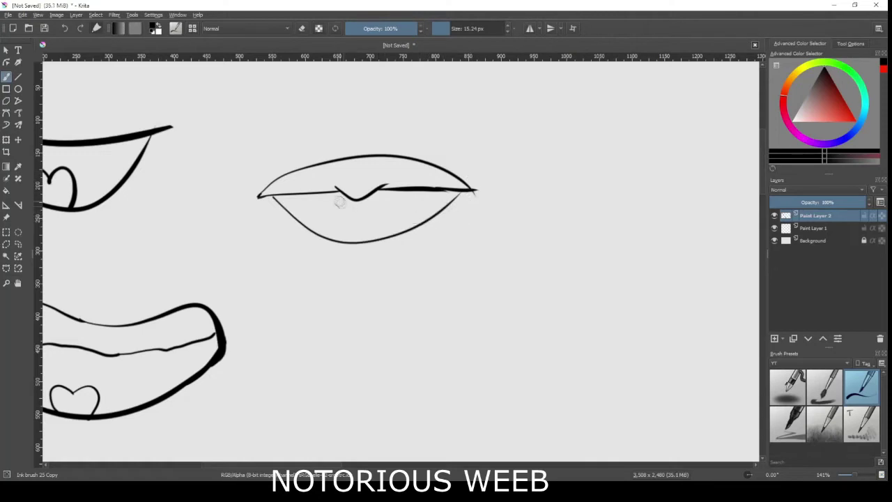
- Draw a smaller inner curve inside the third mouth's lower lip and erase the stray strokes at the right corner
mouse_move(292, 195)
left_mouse_down()
mouse_move(384, 217)
mouse_move(437, 193)
left_mouse_up()
key("ctrl+z")
left_click_drag(326, 211, 428, 192)
key("ctrl+z")
mouse_move(299, 195)
left_mouse_down()
mouse_move(414, 207)
mouse_move(434, 192)
mouse_move(417, 190)
left_mouse_up()
key("ctrl+z")
key("ctrl+z")
left_click_drag(295, 195, 430, 191)
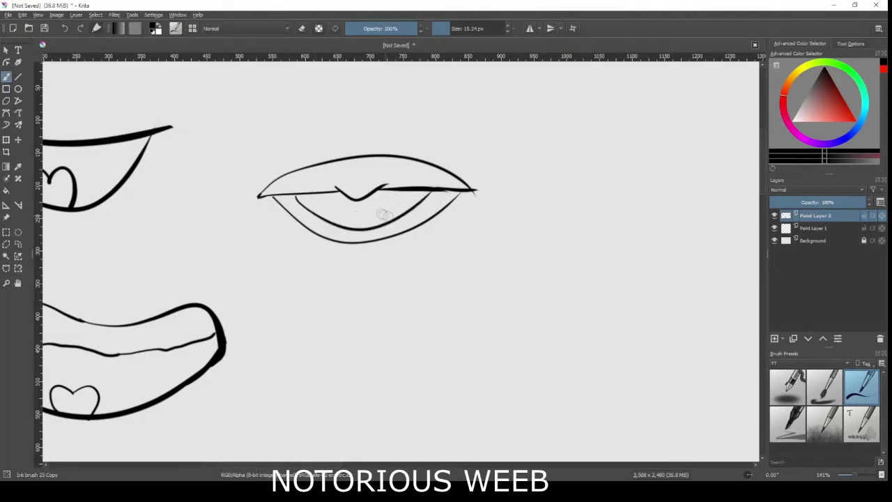
key("e")
key("e")
- Draw an S-shaped upper line below the third mouth, arching up and thickening toward its right end
left_click_drag(374, 348, 572, 347)
key("ctrl+z")
mouse_move(348, 341)
left_mouse_down()
mouse_move(463, 311)
mouse_move(564, 331)
mouse_move(502, 309)
mouse_move(586, 337)
left_mouse_up()
key("ctrl+z")
key("ctrl+z")
left_click_drag(328, 330, 632, 283)
key("ctrl+z")
mouse_move(332, 348)
left_mouse_down()
mouse_move(549, 348)
mouse_move(613, 338)
mouse_move(581, 323)
left_mouse_up()
key("ctrl+z")
key("ctrl+z")
mouse_move(335, 351)
left_mouse_down()
mouse_move(599, 325)
mouse_move(428, 319)
mouse_move(600, 325)
left_mouse_up()
key("ctrl+z")
key("ctrl+z")
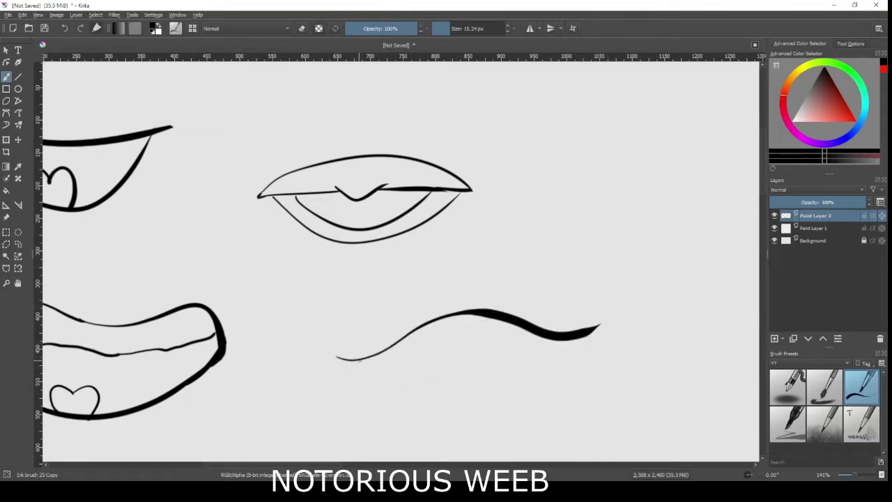
- Draw the fourth mouth's lower line as a shallow curve starting near the left end of the upper line
left_click_drag(353, 362, 554, 391)
key("ctrl+z")
mouse_move(354, 361)
left_mouse_down()
mouse_move(424, 397)
mouse_move(444, 395)
left_mouse_up()
key("ctrl+z")
left_click_drag(353, 359, 413, 403)
key("ctrl+z")
mouse_move(356, 359)
left_mouse_down()
mouse_move(422, 379)
mouse_move(466, 368)
left_mouse_up()
key("ctrl+z")
key("ctrl+z")
key("ctrl+z")
left_click_drag(358, 361, 538, 388)
- Draw a heart-shaped tongue on the fourth mouth's lower line and extend that line up to the right corner
mouse_move(432, 397)
left_mouse_down()
mouse_move(432, 376)
mouse_move(482, 394)
mouse_move(468, 378)
mouse_move(504, 400)
left_mouse_up()
key("ctrl+z")
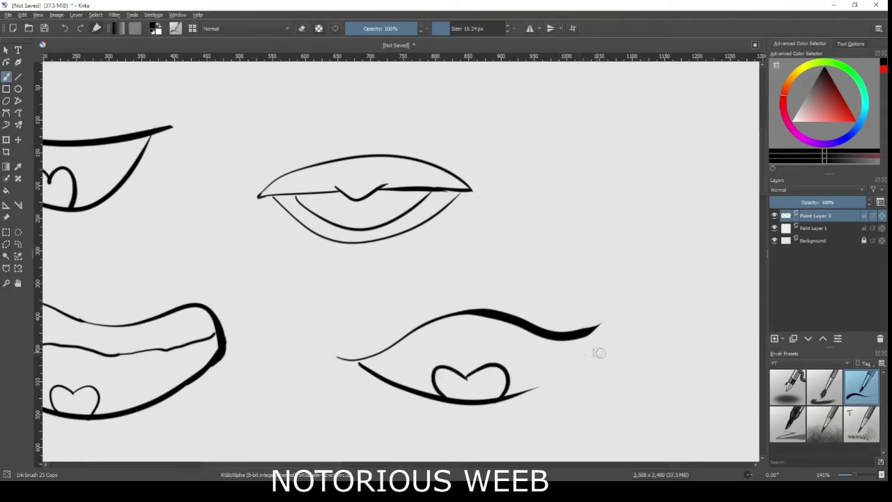
key("ctrl+z")
left_click_drag(512, 394, 598, 317)
- Erase the lower line beneath the fourth mouth's tongue and draw a rectangular tooth under its upper line
key("e")
left_click_drag(452, 396, 473, 401)
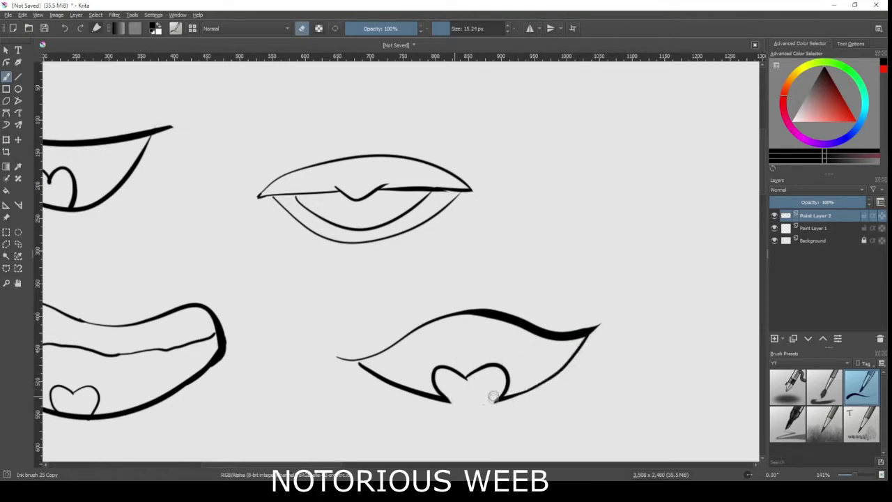
key("e")
mouse_move(439, 334)
left_mouse_down()
mouse_move(496, 336)
mouse_move(502, 239)
mouse_move(527, 253)
mouse_move(465, 351)
mouse_move(481, 337)
left_mouse_up()
- Draw an arched lower line and a sagging upper line for a fifth mouth below the other four
scroll(484, 277, "down", 1)
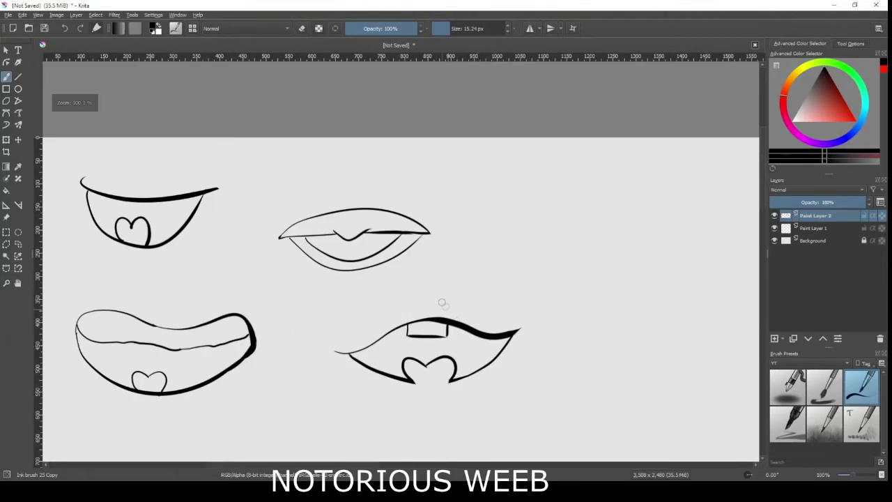
left_click_drag(443, 303, 486, 205)
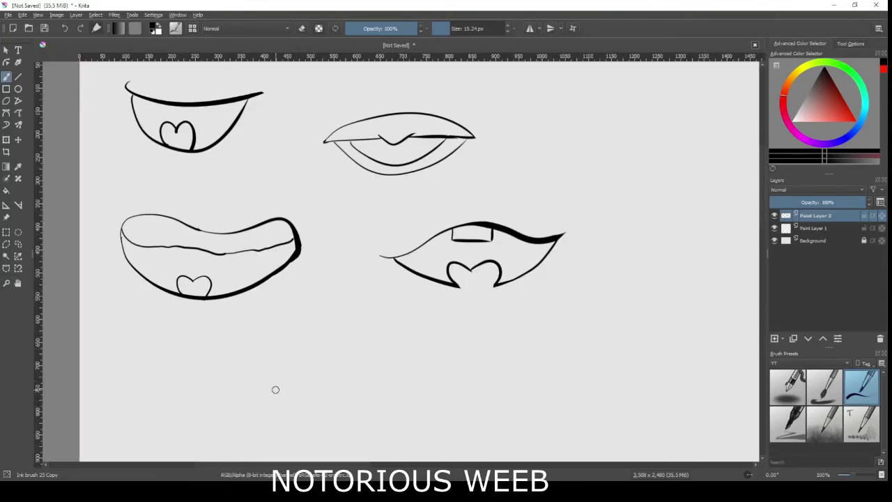
left_click_drag(348, 340, 363, 301)
key("ctrl+z")
mouse_move(272, 427)
left_mouse_down()
mouse_move(438, 422)
mouse_move(384, 381)
mouse_move(473, 402)
mouse_move(427, 409)
left_mouse_up()
key("ctrl+z")
key("ctrl+z")
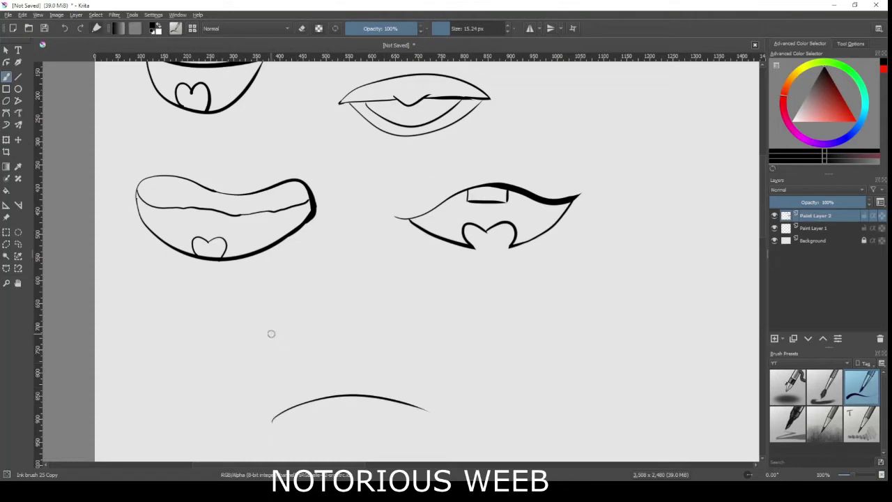
left_click_drag(271, 333, 385, 315)
- Join the left ends of the fifth mouth's upper and lower lines with a large rounded, bulging side
left_click_drag(273, 419, 266, 312)
key("ctrl+z")
mouse_move(272, 420)
left_mouse_down()
mouse_move(252, 433)
mouse_move(260, 291)
left_mouse_up()
key("ctrl+z")
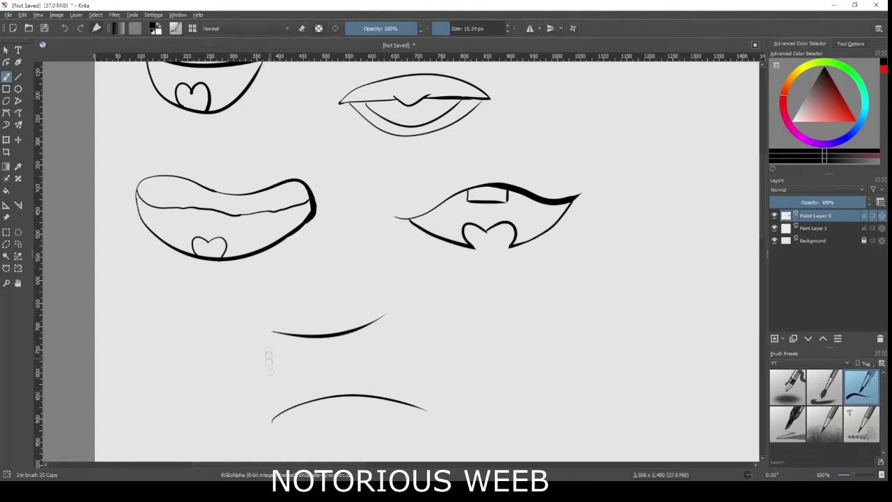
left_click_drag(274, 332, 213, 400)
left_click_drag(275, 417, 204, 394)
key("ctrl+z")
left_click_drag(275, 416, 201, 394)
key("ctrl+z")
left_click_drag(275, 418, 204, 368)
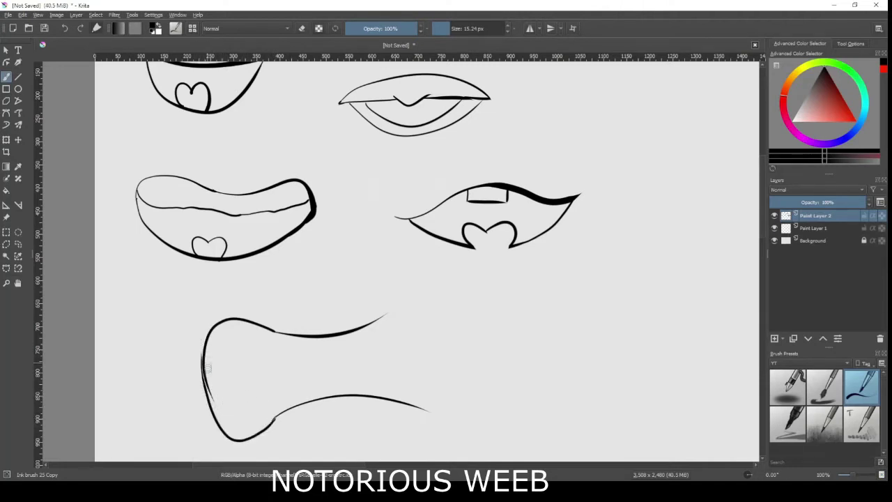
- Erase the overlapping stroke where the curves meet on the fifth mouth's left side
key("ctrl+z")
key("ctrl+z")
key("e")
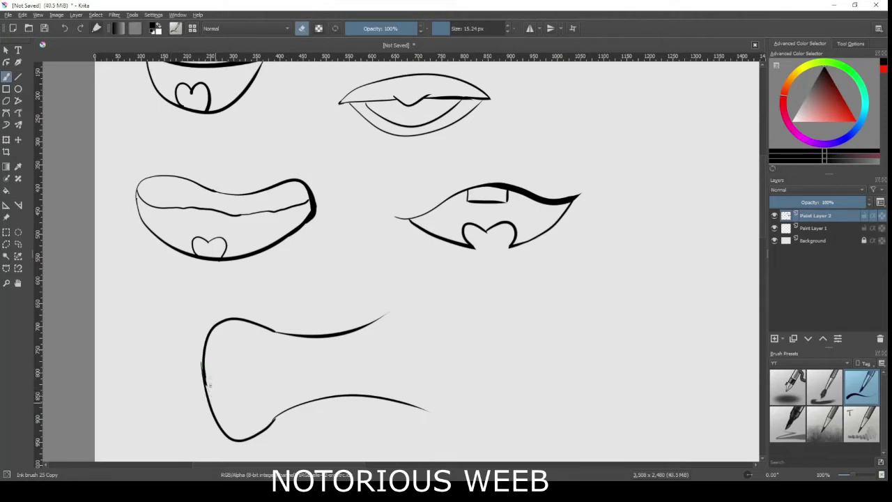
key("e")
- Draw the fifth mouth's rounded lower right corner and try to join it to the end of the upper line
mouse_move(429, 301)
left_mouse_down()
mouse_move(451, 419)
mouse_move(439, 412)
mouse_move(440, 350)
left_mouse_up()
key("ctrl+z")
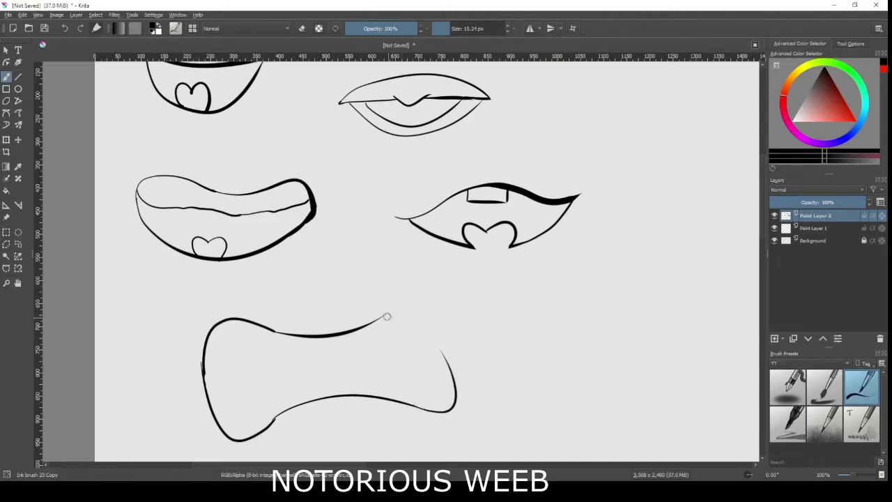
left_click_drag(383, 315, 447, 346)
key("ctrl+z")
left_click_drag(380, 319, 448, 348)
key("ctrl+z")
key("ctrl+z")
- Close the fifth mouth's right side with a slanted line rising to a peaked upper right corner
left_click_drag(355, 330, 408, 291)
key("ctrl+z")
mouse_move(443, 354)
left_mouse_down()
mouse_move(379, 304)
mouse_move(434, 372)
mouse_move(453, 383)
left_mouse_up()
key("ctrl+z")
key("ctrl+z")
left_click_drag(396, 291, 453, 387)
key("ctrl+z")
mouse_move(359, 327)
left_mouse_down()
mouse_move(390, 309)
mouse_move(420, 329)
mouse_move(374, 289)
mouse_move(405, 299)
left_mouse_up()
key("e")
key("ctrl+z")
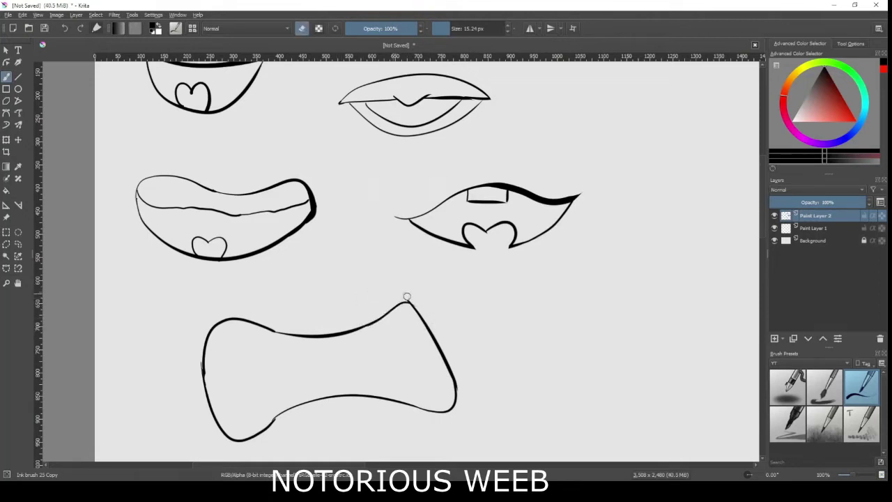
- Draw a zigzag row of pointed upper teeth across the fifth mouth, from its left side to its right side
key("e")
mouse_move(204, 359)
left_mouse_down()
mouse_move(219, 370)
mouse_move(236, 358)
left_mouse_up()
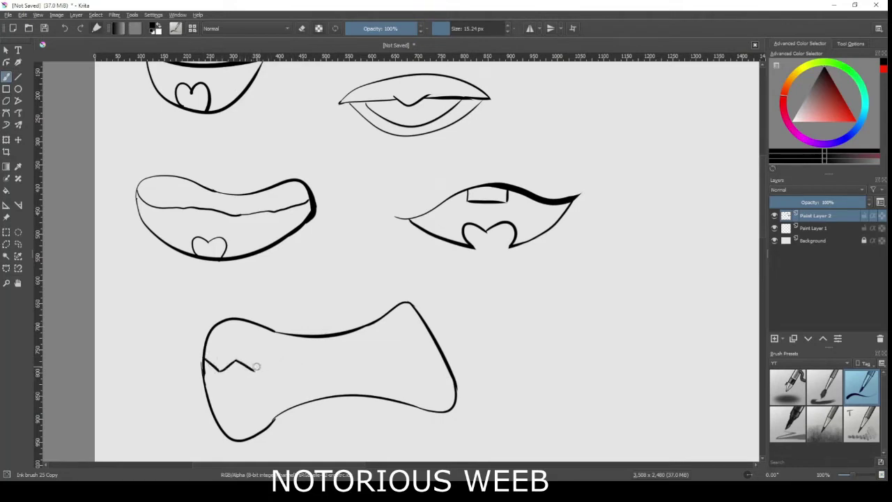
mouse_move(272, 361)
left_mouse_down()
mouse_move(323, 370)
mouse_move(346, 354)
mouse_move(380, 348)
mouse_move(387, 358)
mouse_move(410, 342)
mouse_move(421, 358)
mouse_move(431, 337)
left_mouse_up()
key("ctrl+z")
key("ctrl+z")
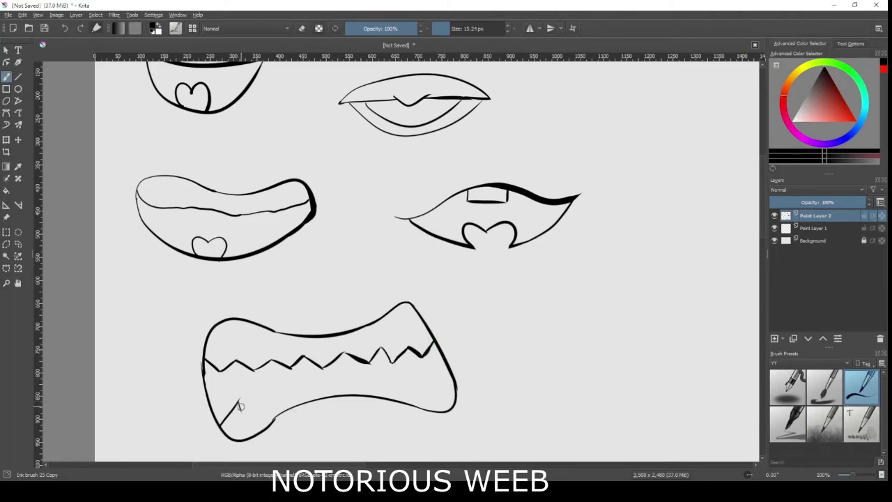
- Draw a jagged row of lower teeth across the fifth mouth and a small two-humped tongue behind it
mouse_move(254, 402)
left_mouse_down()
mouse_move(339, 380)
mouse_move(326, 385)
mouse_move(393, 383)
left_mouse_up()
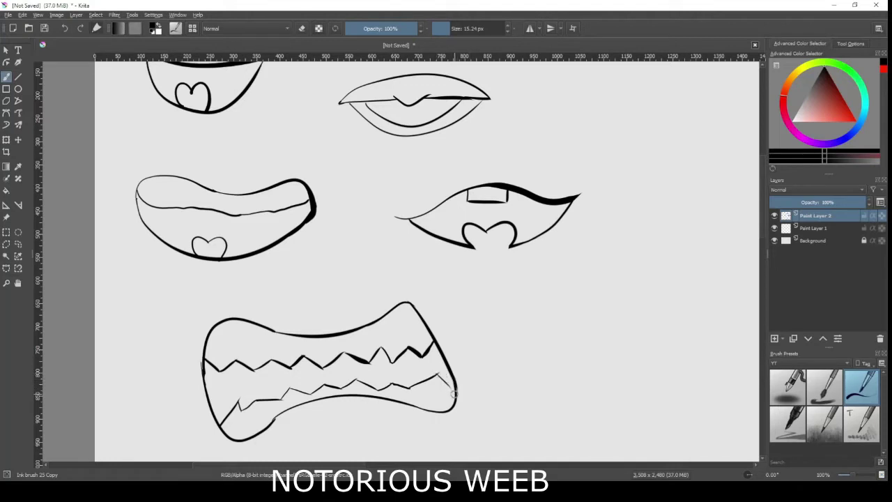
left_click_drag(438, 375, 455, 384)
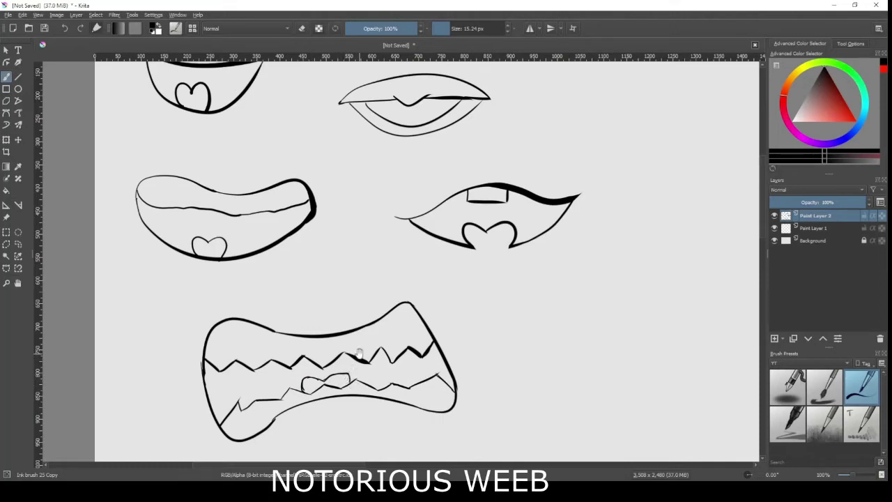
- Close the gap at an upper tooth tip and erase overshooting line ends along the fifth mouth's lower teeth
left_click_drag(358, 354, 363, 269)
scroll(363, 269, "up", 4)
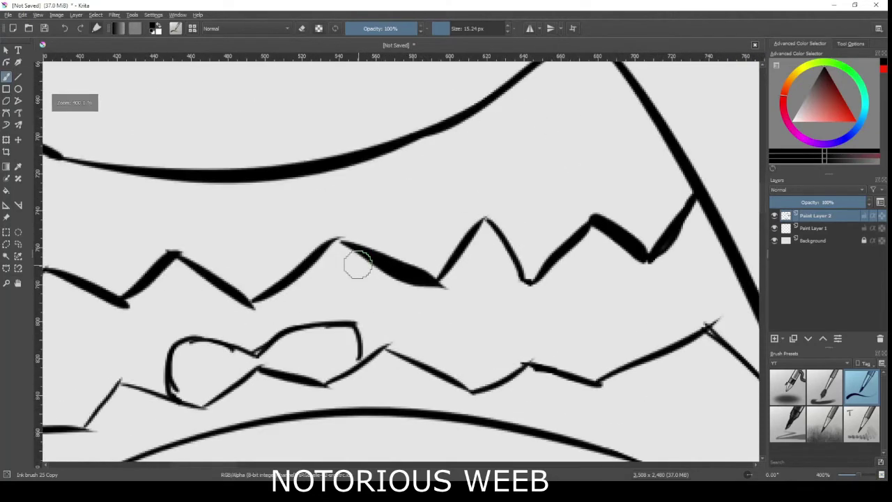
left_click_drag(336, 238, 358, 249)
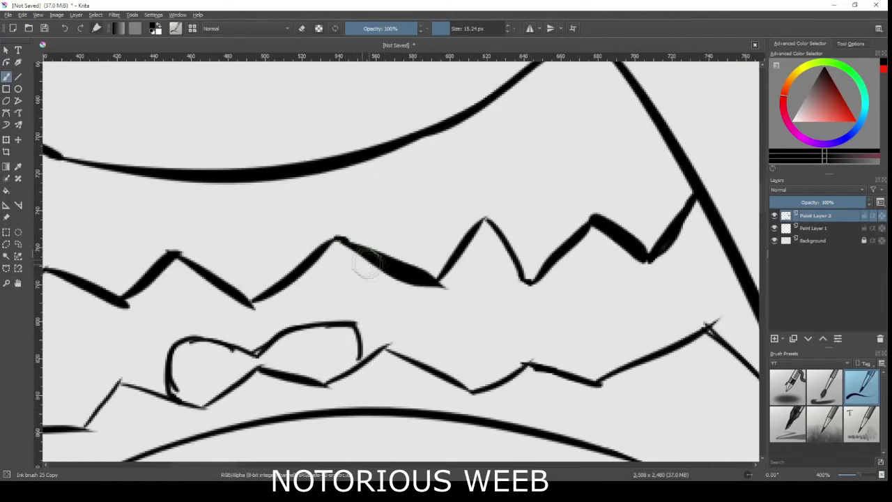
key("e")
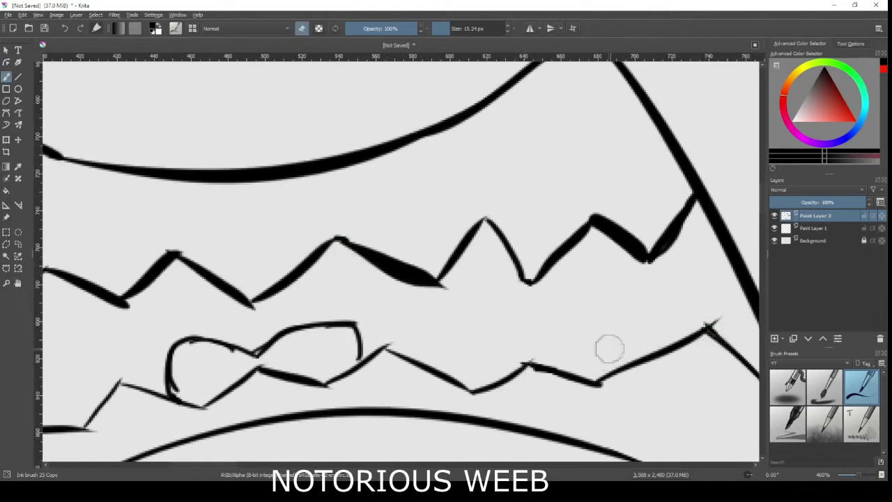
left_click_drag(718, 310, 711, 319)
key("e")
left_click_drag(100, 350, 223, 302)
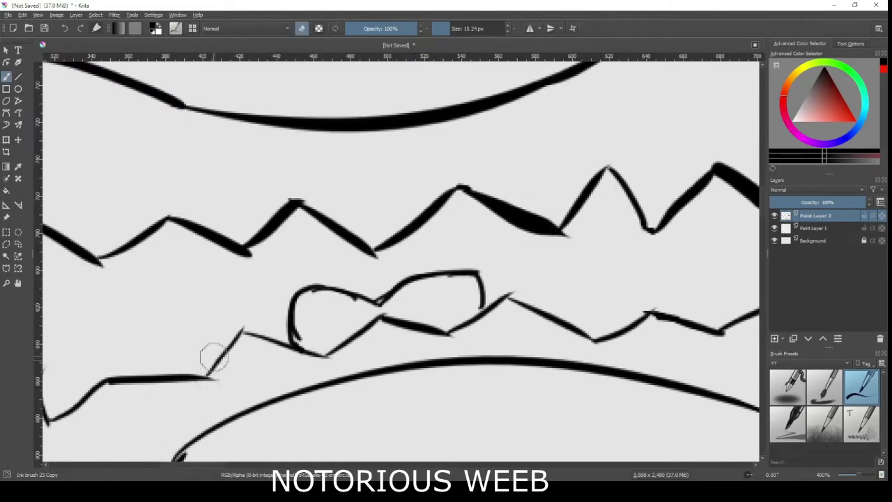
key("e")
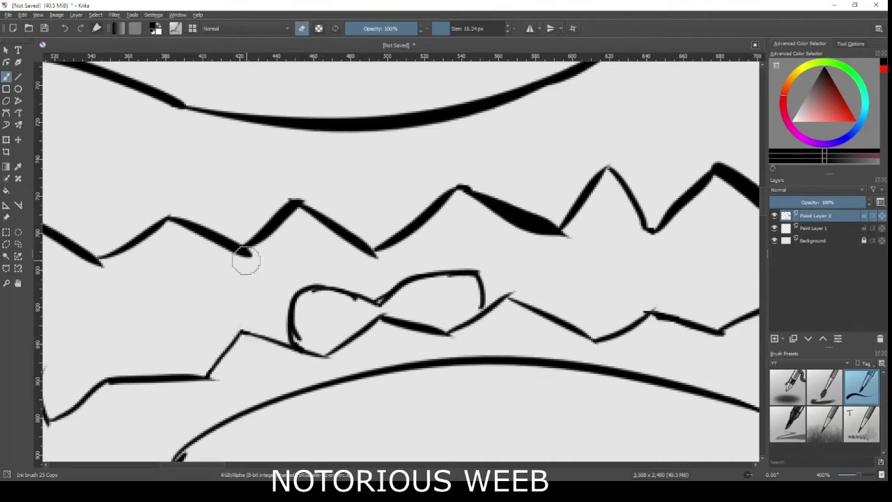
scroll(279, 172, "down", 2)
- Draw the sixth mouth's upper lip line with a dipped cupid's bow, in the empty area beside the second mouth
left_click_drag(293, 220, 401, 217)
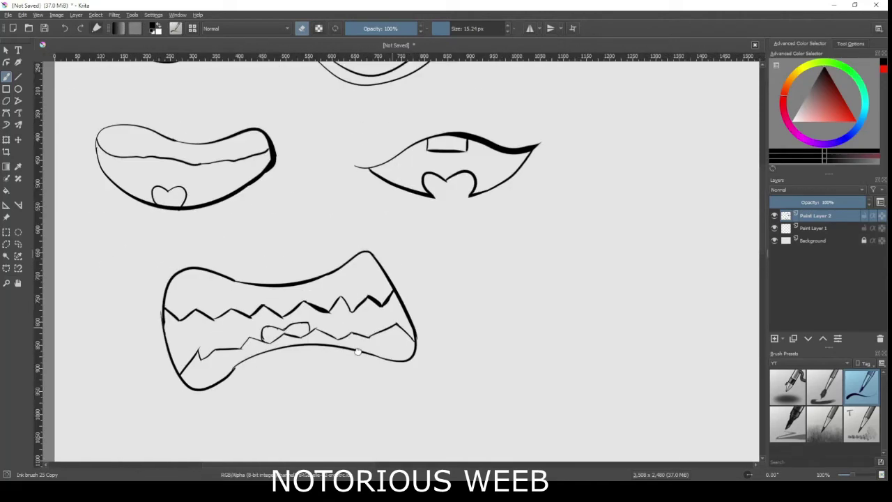
left_click_drag(454, 351, 323, 388)
scroll(352, 348, "down", 1)
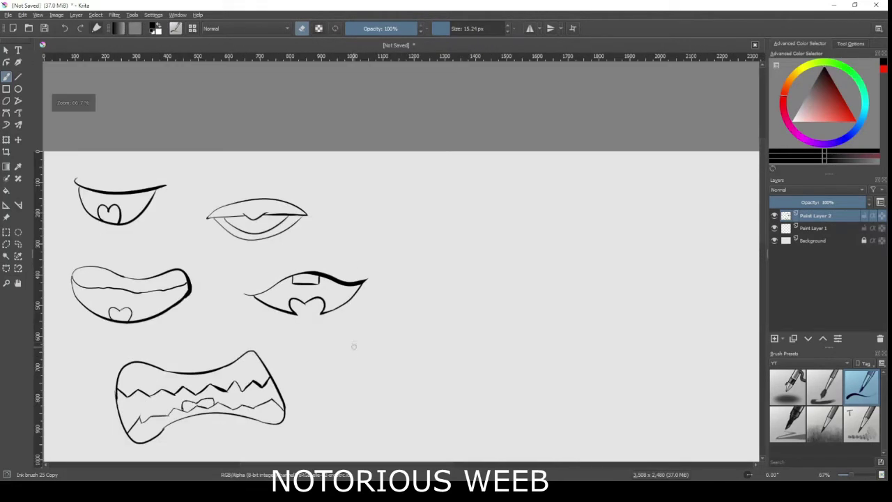
scroll(356, 239, "up", 1)
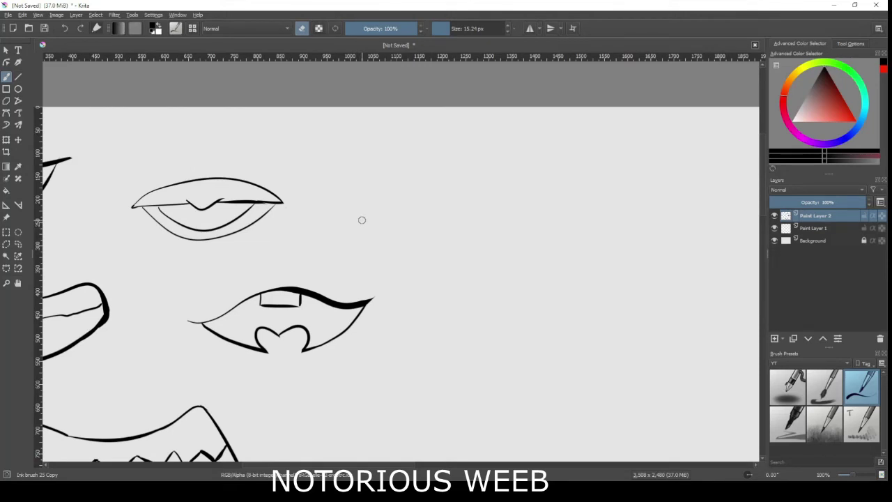
key("e")
mouse_move(382, 216)
left_mouse_down()
mouse_move(473, 172)
mouse_move(494, 188)
mouse_move(526, 172)
mouse_move(588, 219)
left_mouse_up()
key("ctrl+z")
key("ctrl+z")
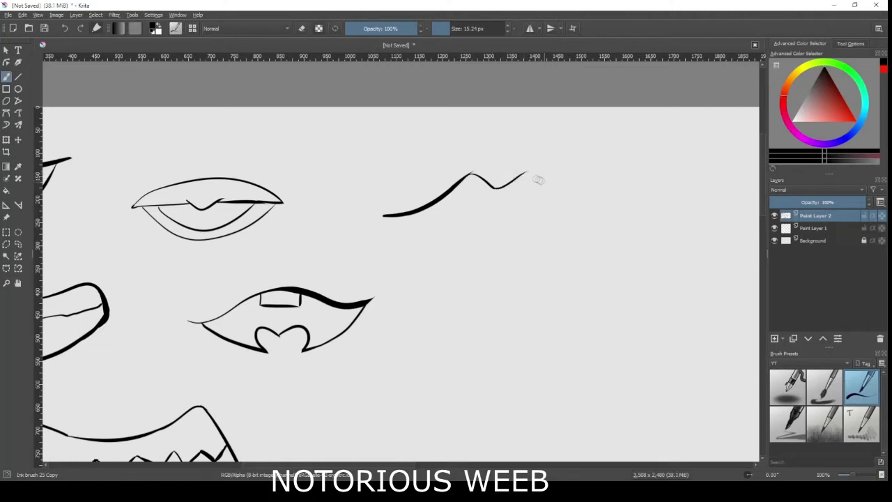
left_click_drag(521, 174, 597, 205)
key("ctrl+z")
left_click_drag(520, 175, 603, 202)
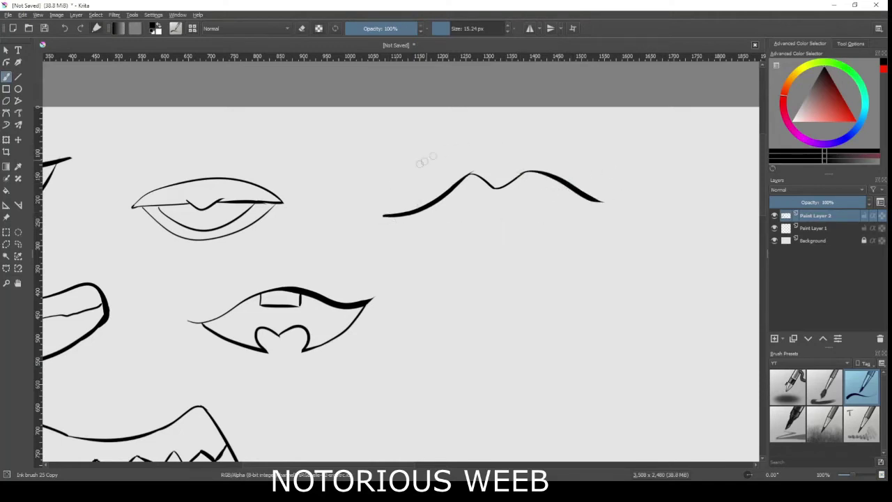
- Draw the sixth mouth's lower lip as a wide, shallow curve starting at the left end of the upper line
mouse_move(391, 214)
left_mouse_down()
mouse_move(556, 243)
mouse_move(662, 215)
left_mouse_up()
key("ctrl+z")
left_click_drag(563, 239, 659, 209)
key("ctrl+z")
left_click_drag(559, 242, 668, 209)
- Extend the sixth mouth's upper lip line to a pointed right corner that meets the lower curve
mouse_move(595, 204)
left_mouse_down()
mouse_move(671, 209)
mouse_move(629, 209)
mouse_move(663, 206)
left_mouse_up()
key("ctrl+z")
key("ctrl+z")
left_click_drag(588, 198, 643, 212)
key("ctrl+z")
key("ctrl+z")
left_click_drag(592, 199, 658, 217)
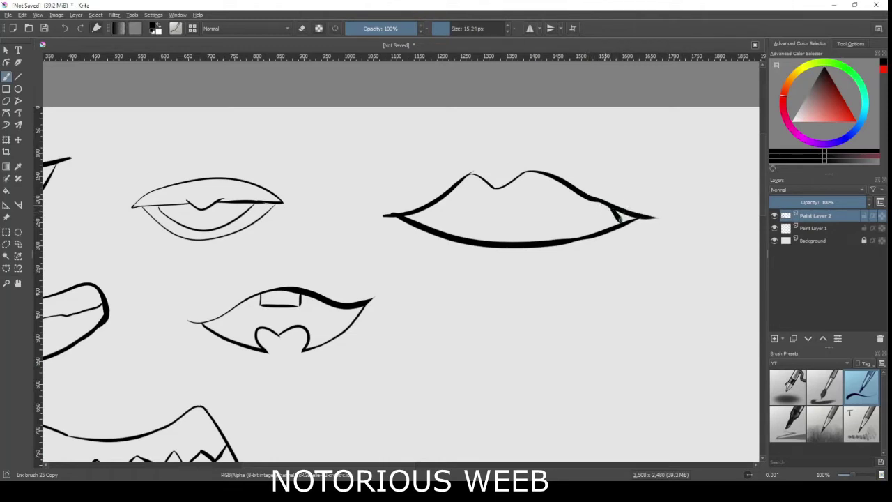
- Fill both inner corners of the sixth mouth with solid black and tidy their edges
left_click_drag(631, 220, 635, 224)
mouse_move(422, 218)
left_mouse_down()
mouse_move(405, 215)
mouse_move(426, 212)
mouse_move(426, 223)
left_mouse_up()
key("e")
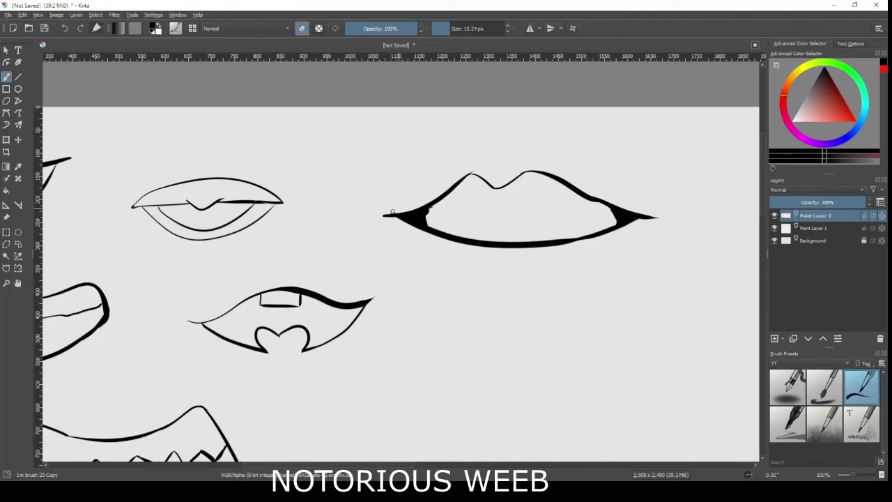
- Draw a shallow curved teeth line under the sixth mouth's cupid's bow and erase its excess strokes
key("e")
mouse_move(465, 187)
left_mouse_down()
mouse_move(530, 191)
mouse_move(510, 194)
mouse_move(578, 187)
left_mouse_up()
key("ctrl+z")
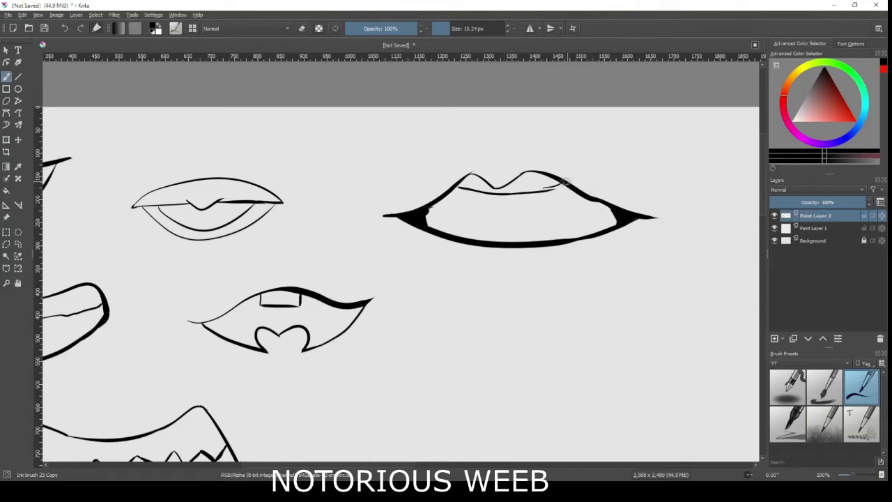
key("e")
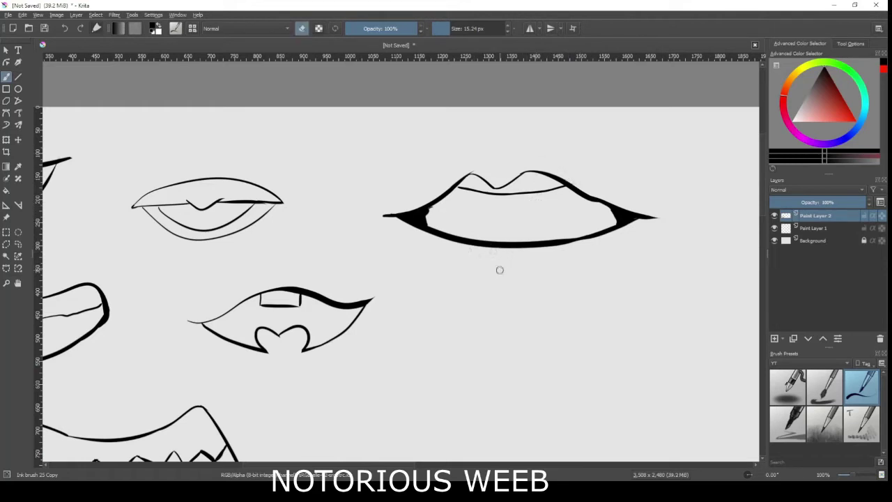
- Add a short shadow line below the sixth mouth's lower lip and small forked ticks at both outer corners
key("e")
left_click_drag(484, 273, 550, 275)
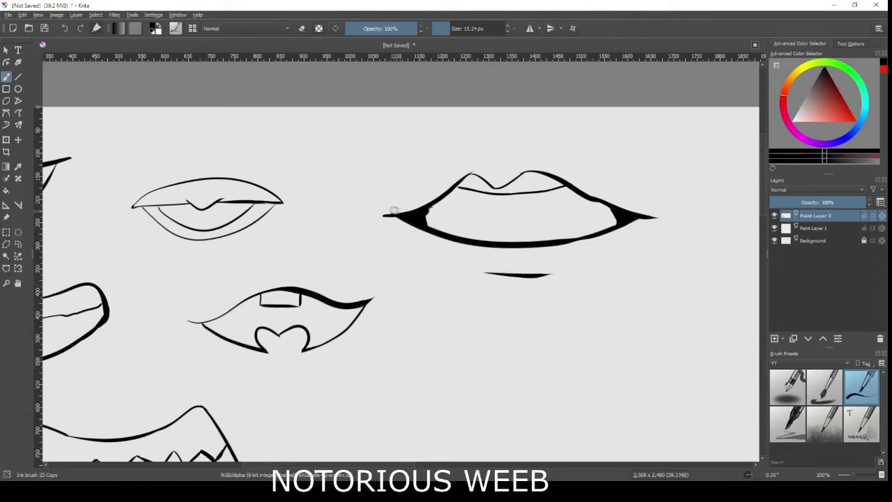
left_click_drag(386, 214, 380, 213)
left_click_drag(663, 215, 659, 213)
left_click_drag(383, 216, 381, 221)
- Draw a large, thick rounded oval outline for the seventh mouth in the empty area beside the fifth mouth
scroll(408, 297, "down", 2)
left_click_drag(416, 309, 425, 223)
scroll(412, 240, "up", 2)
mouse_move(418, 275)
left_mouse_down()
mouse_move(382, 269)
mouse_move(385, 278)
left_mouse_up()
scroll(397, 290, "up", 1)
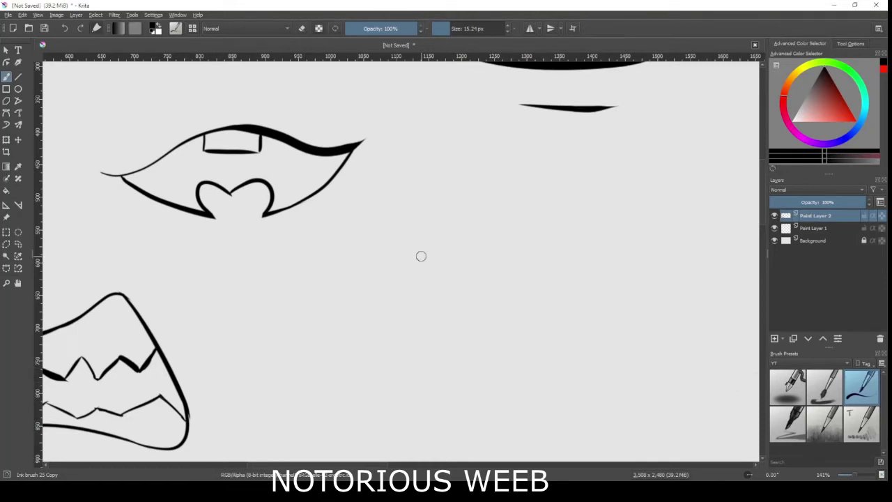
left_click_drag(412, 367, 382, 384)
key("ctrl+z")
mouse_move(347, 295)
left_mouse_down()
mouse_move(538, 311)
mouse_move(357, 287)
left_mouse_up()
key("ctrl+z")
mouse_move(340, 349)
left_mouse_down()
mouse_move(441, 230)
mouse_move(338, 335)
mouse_move(331, 319)
mouse_move(548, 324)
mouse_move(329, 309)
mouse_move(338, 333)
mouse_move(572, 320)
mouse_move(334, 411)
left_mouse_up()
key("ctrl+z")
key("ctrl+z")
key("ctrl+z")
key("ctrl+z")
key("ctrl+z")
left_click_drag(322, 296, 312, 322)
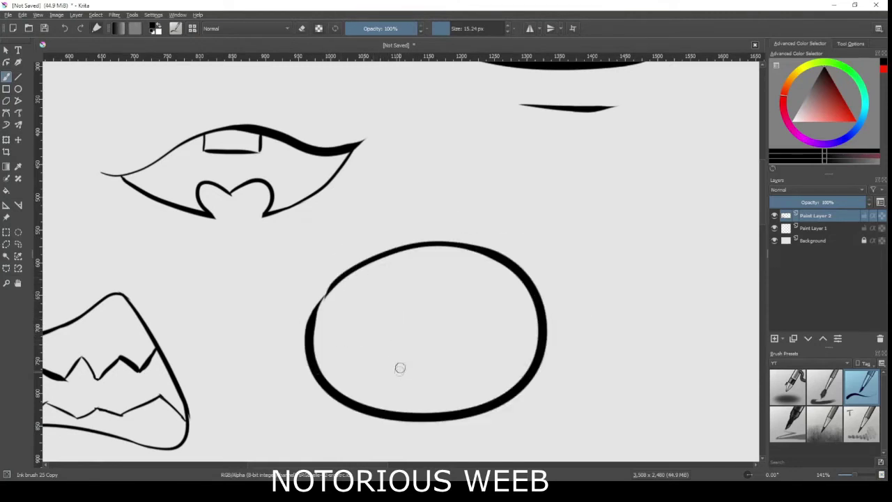
- Draw a wavy upper teeth line across the upper part of the oval mouth
mouse_move(346, 276)
left_mouse_down()
mouse_move(453, 284)
mouse_move(449, 275)
mouse_move(515, 275)
left_mouse_up()
key("ctrl+z")
key("ctrl+z")
left_click_drag(445, 277, 514, 275)
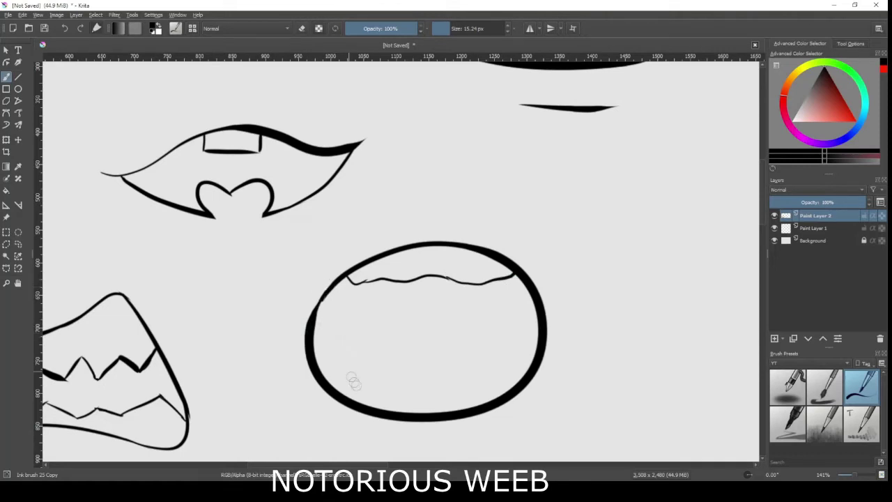
- Draw a nearly straight lower teeth line across the bottom of the oval mouth
mouse_move(341, 395)
left_mouse_down()
mouse_move(461, 400)
mouse_move(524, 388)
left_mouse_up()
key("ctrl+z")
left_click_drag(431, 399, 523, 392)
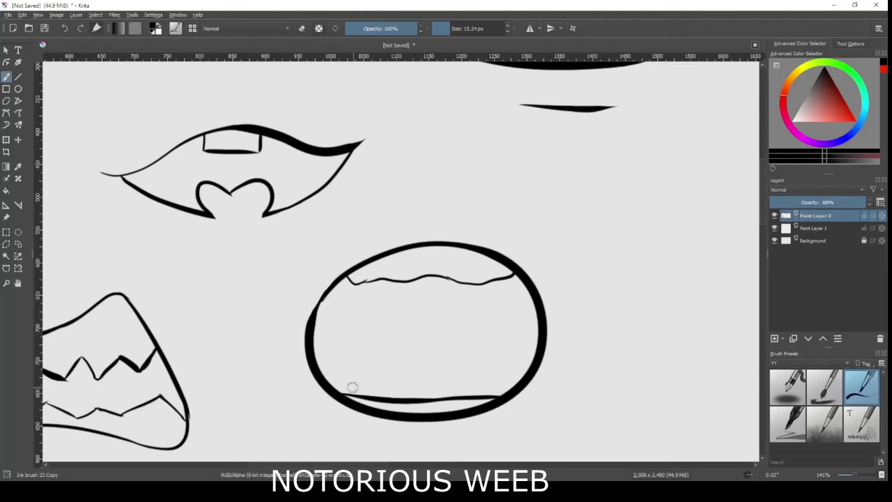
- Draw a two-humped tongue above the oval mouth's lower teeth line and switch to erasing for its overshooting end
mouse_move(343, 394)
left_mouse_down()
mouse_move(433, 368)
mouse_move(355, 381)
mouse_move(435, 354)
mouse_move(434, 363)
mouse_move(472, 363)
mouse_move(505, 392)
left_mouse_up()
key("ctrl+z")
key("ctrl+z")
key("ctrl+z")
left_click_drag(423, 365, 532, 374)
key("ctrl+z")
left_click_drag(428, 365, 521, 373)
key("ctrl+z")
left_click_drag(428, 360, 531, 401)
key("e")
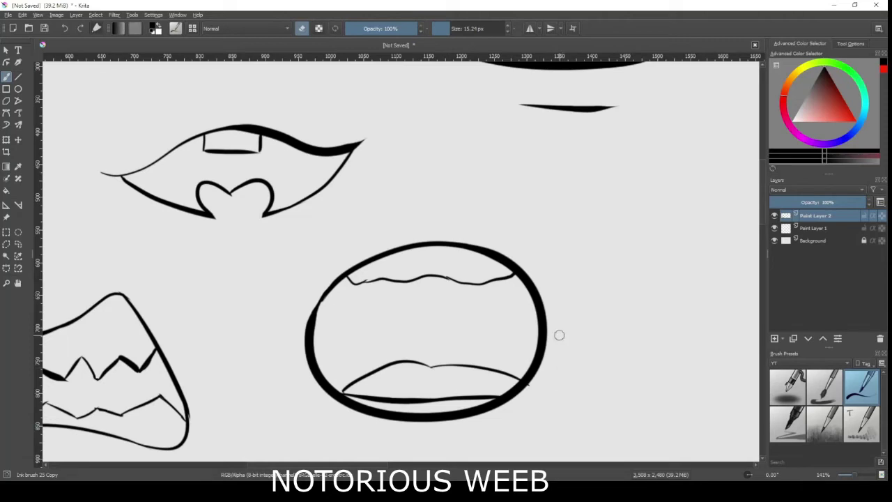
- Choose a salmon red colour and fill the tongues of the first and third mouths with it
scroll(346, 243, "down", 3)
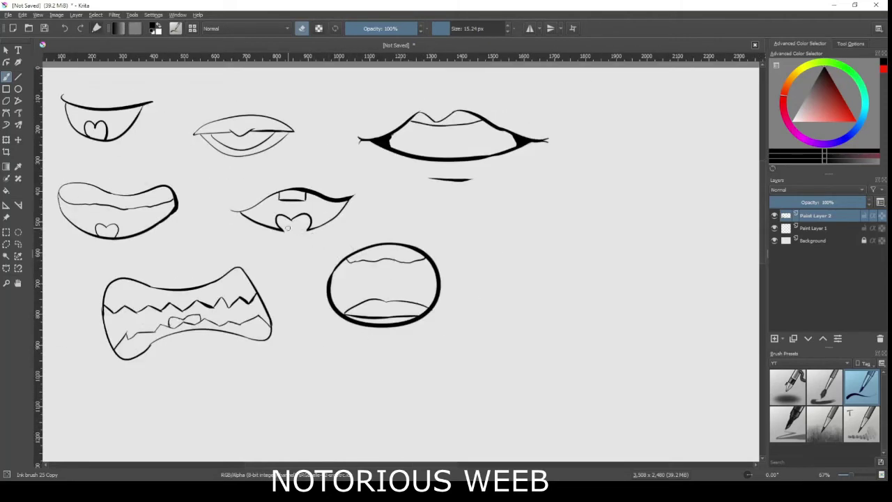
left_click_drag(287, 228, 345, 266)
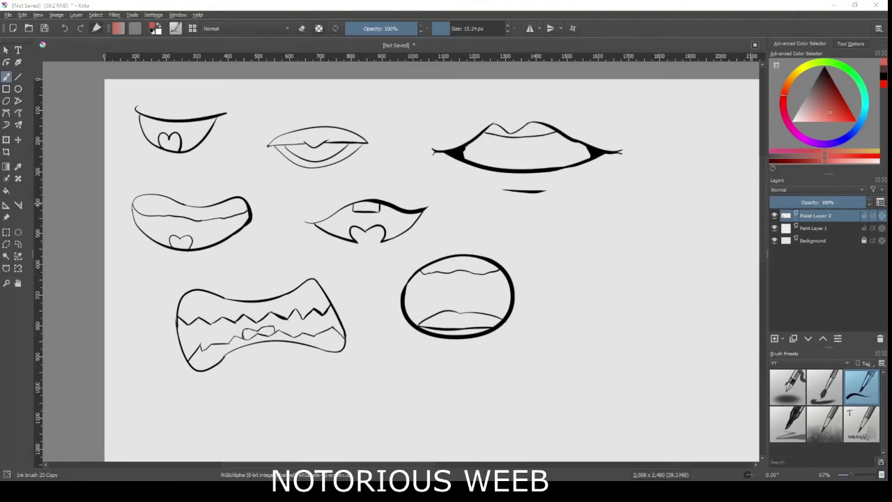
scroll(188, 138, "up", 2)
left_click_drag(149, 155, 306, 220)
scroll(317, 211, "up", 2)
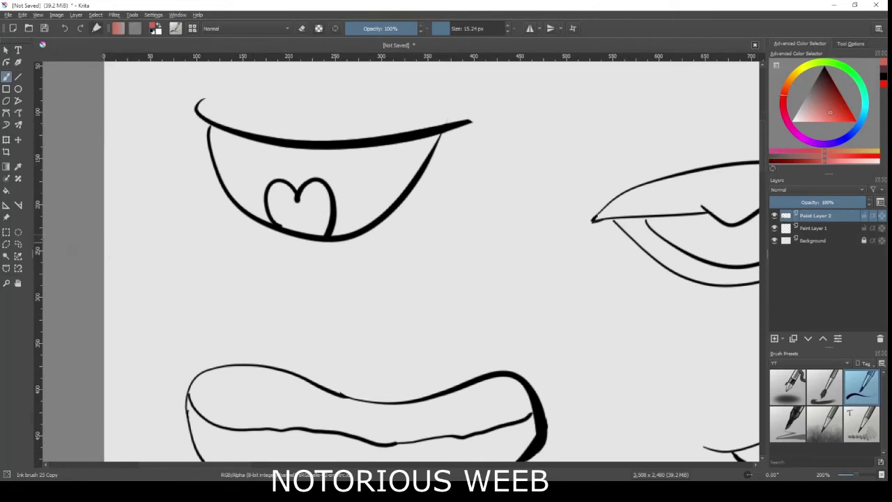
left_click(7, 189)
left_click(318, 227)
left_click_drag(376, 268, 374, 110)
left_click(351, 347)
- Try to fill the tongues of the oval mouth and the fifth mouth with the salmon red
left_click_drag(448, 298, 216, 250)
left_click_drag(411, 246, 233, 301)
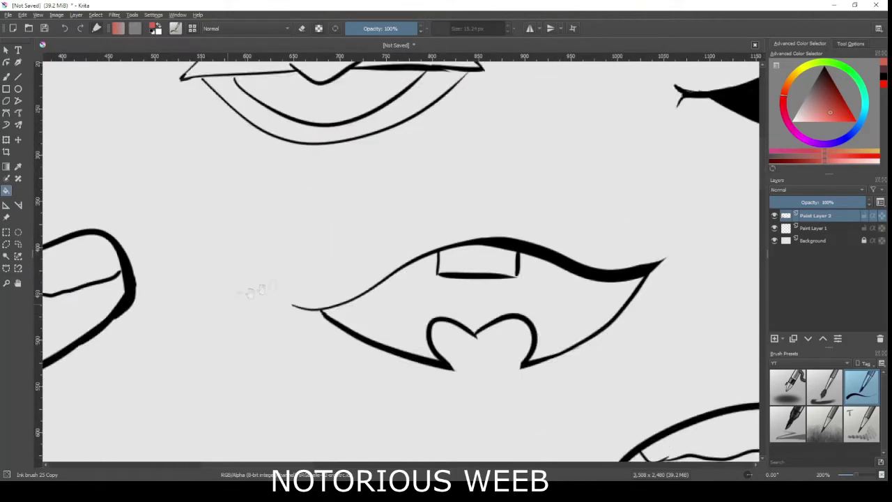
left_click_drag(343, 183, 345, 337)
mouse_move(435, 306)
left_mouse_down()
mouse_move(423, 311)
mouse_move(206, 182)
left_mouse_up()
scroll(389, 263, "down", 8)
scroll(389, 262, "left", 3)
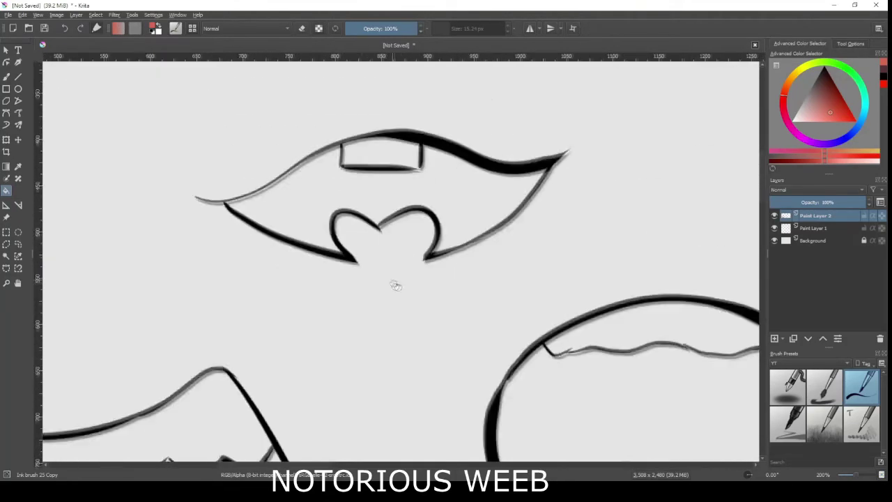
left_click(641, 308)
key("ctrl+z")
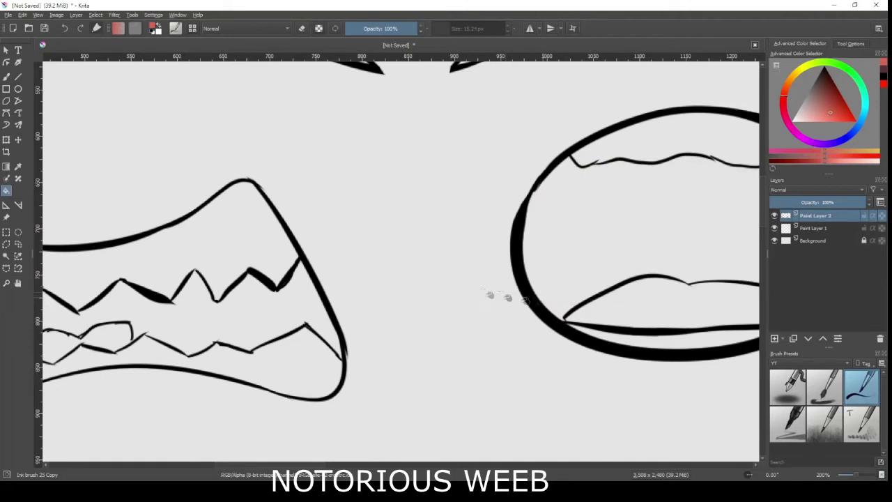
left_click(139, 364)
key("ctrl+z")
- Close the gaps in the outline of the fifth mouth's small tongue with black brush strokes
left_click_drag(142, 282, 357, 316)
scroll(350, 320, "up", 2)
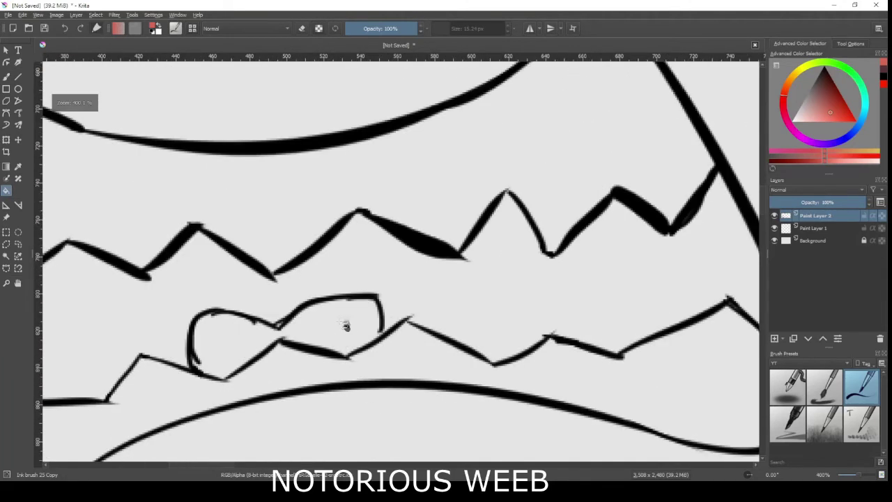
left_click(7, 79)
left_click(879, 83)
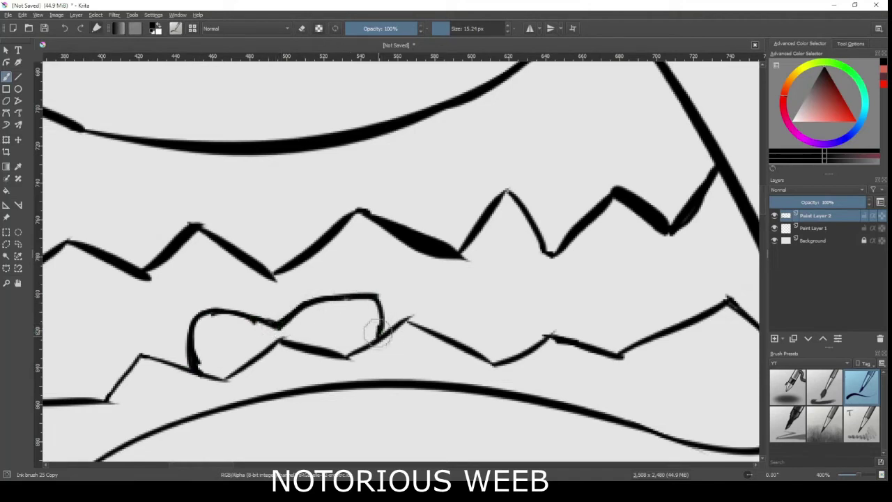
left_click_drag(347, 357, 351, 354)
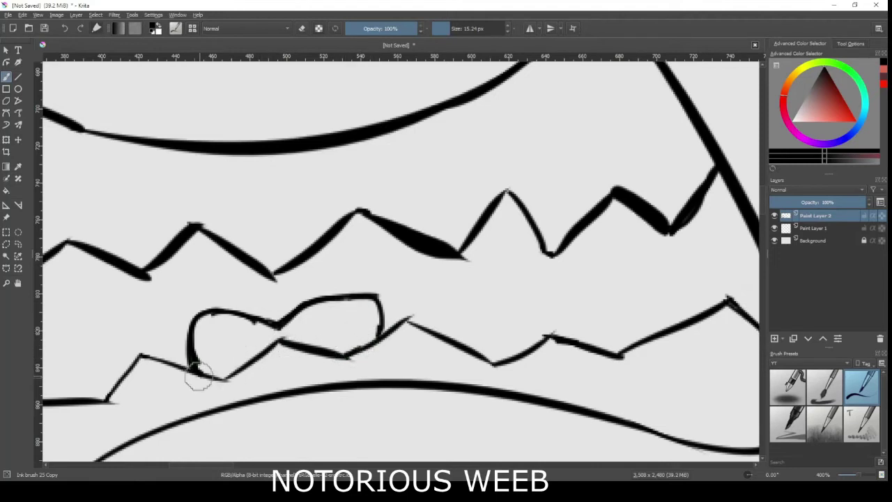
- Fill both halves of the small tongue in the zigzag-toothed fifth mouth with the salmon red
left_click(6, 190)
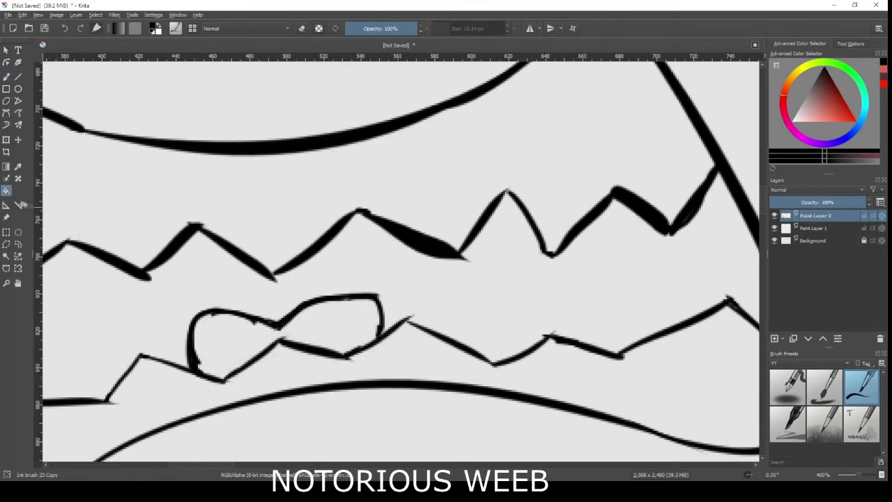
left_click(217, 333)
key("ctrl+z")
left_click(830, 112)
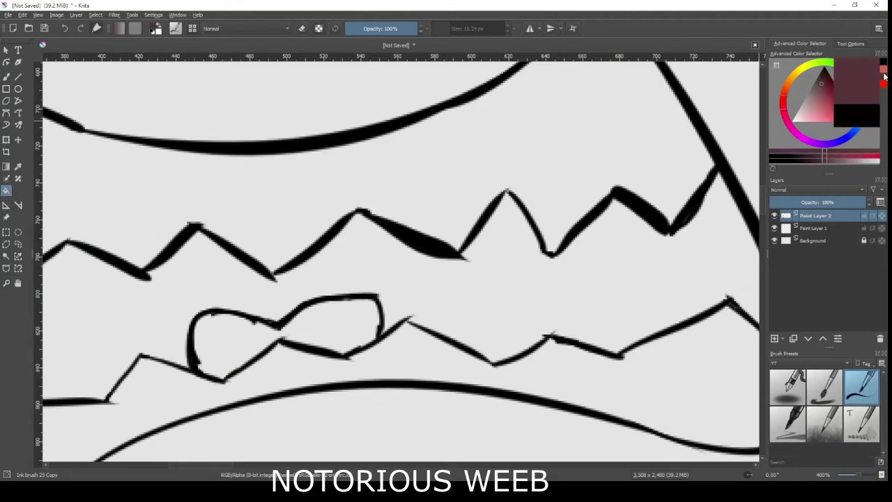
left_click(358, 333)
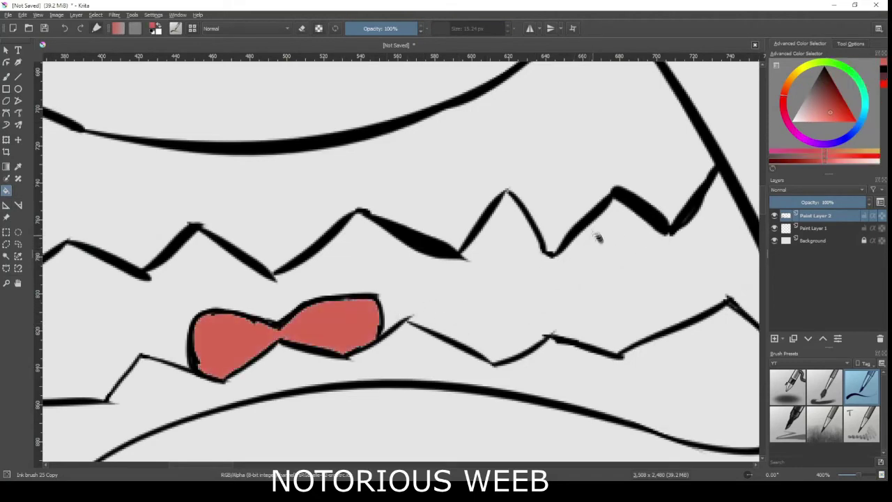
- Switch back to black and touch up the oval mouth's tongue outline with brush strokes to close its gaps
scroll(408, 262, "down", 6)
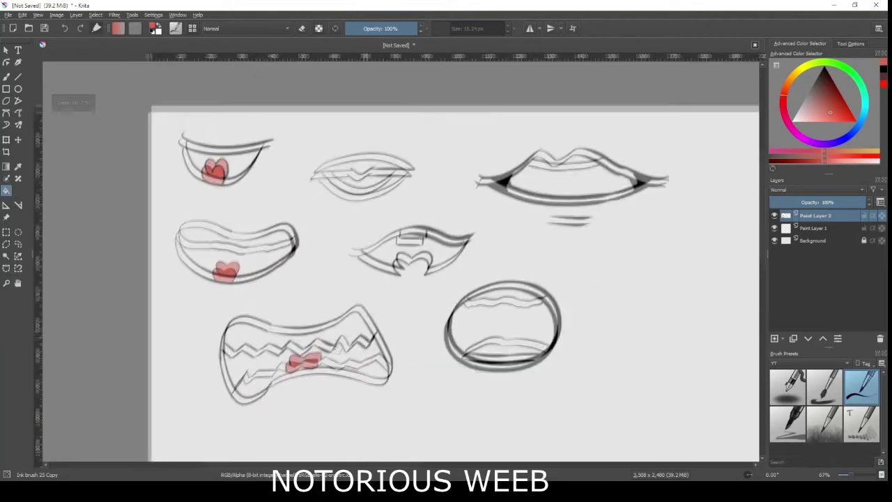
scroll(490, 381, "up", 8)
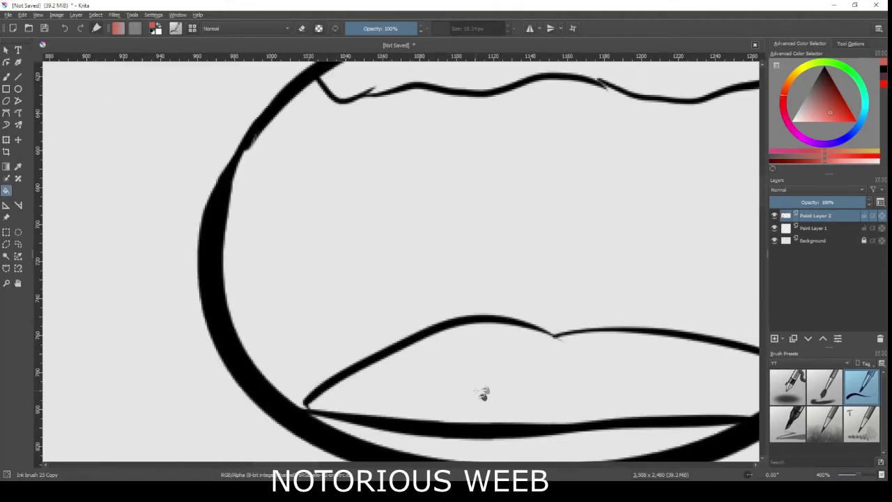
left_click(5, 77)
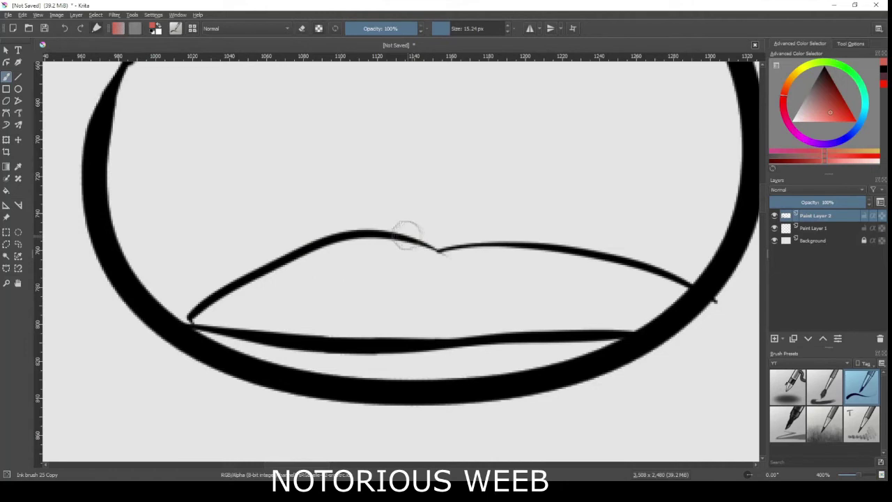
left_click(885, 72)
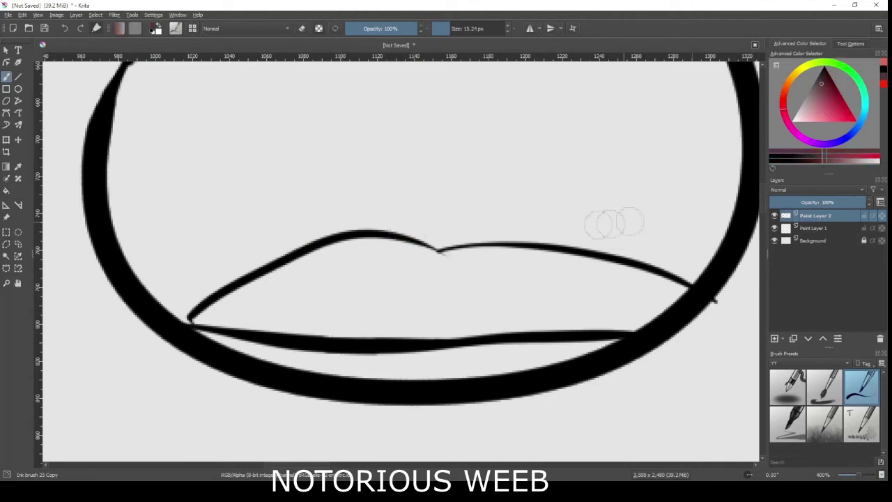
left_click(884, 77)
left_click_drag(400, 237, 420, 243)
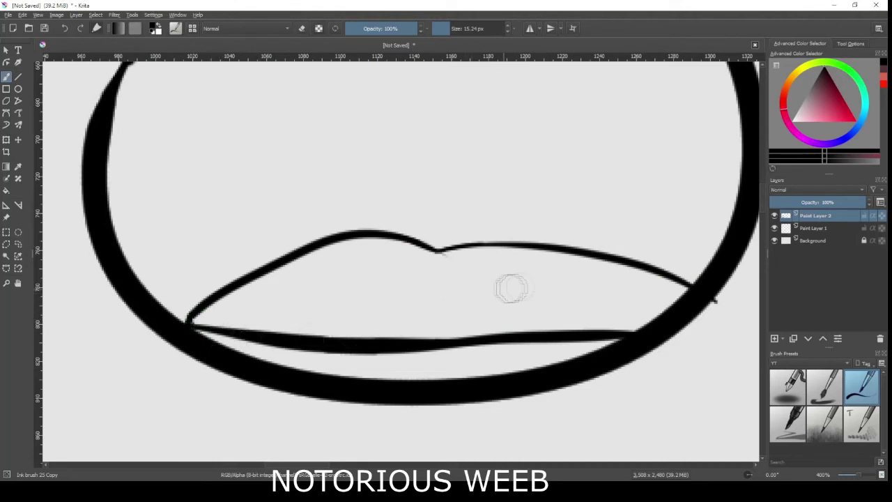
- Pick the salmon red again and fill the oval mouth's tongue with it
left_click(884, 84)
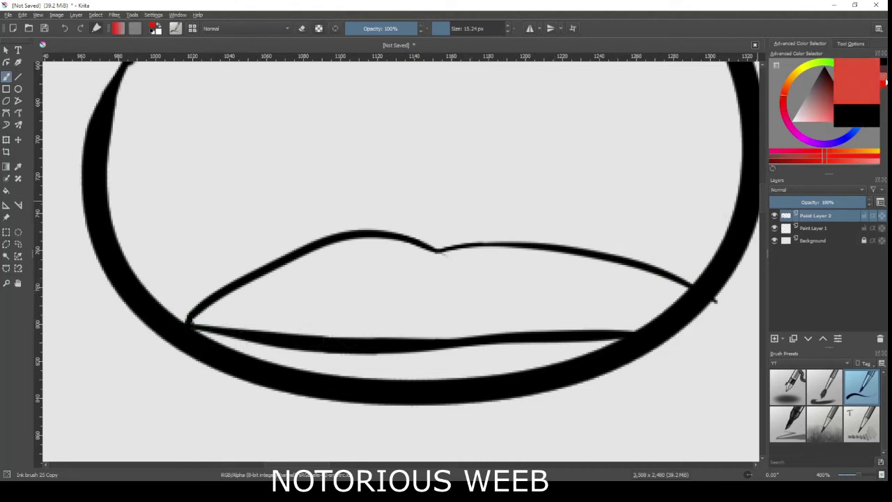
left_click(884, 76)
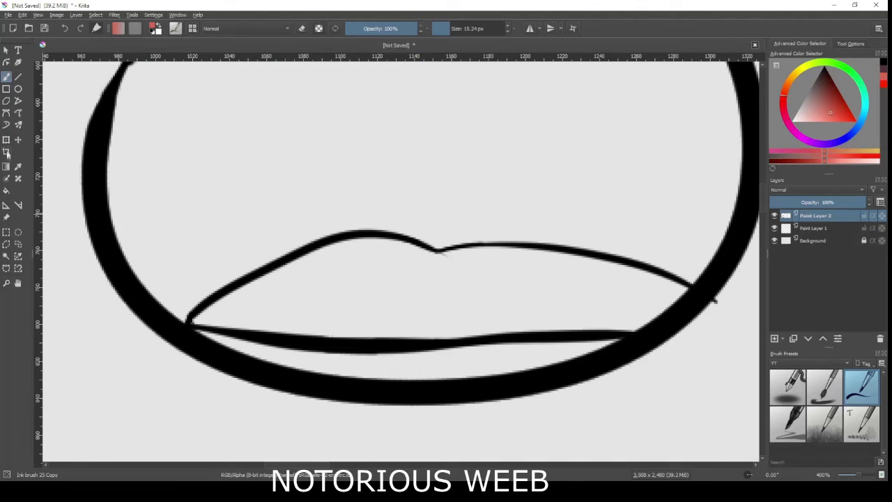
left_click(6, 190)
left_click(328, 324)
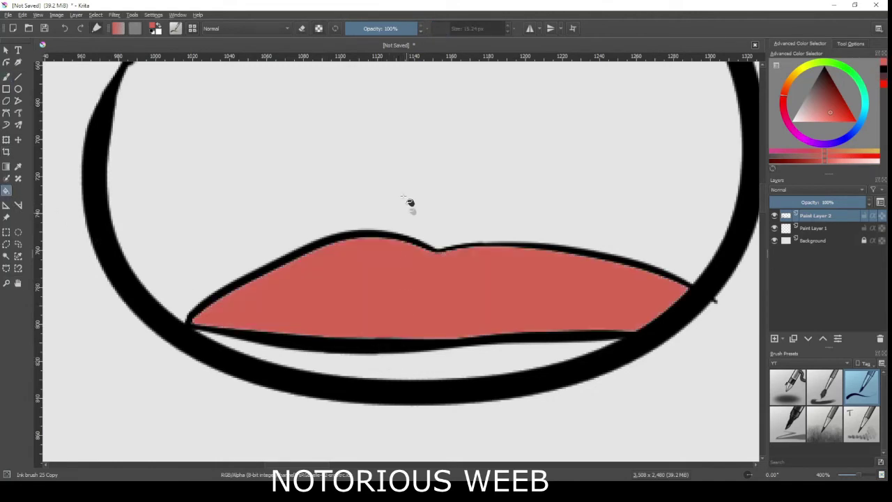
- Try to fill a mouth interior on the left side of the canvas with dark maroon
scroll(409, 202, "down", 5)
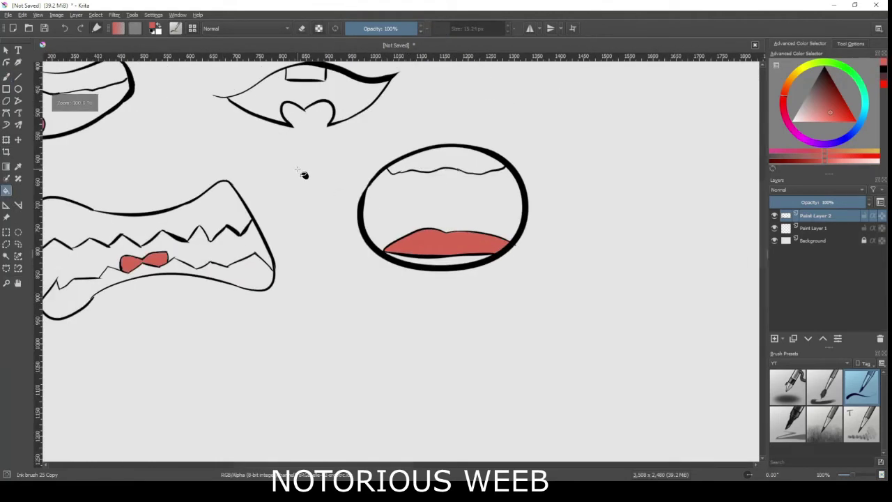
left_click_drag(430, 282, 496, 344)
left_click(884, 80)
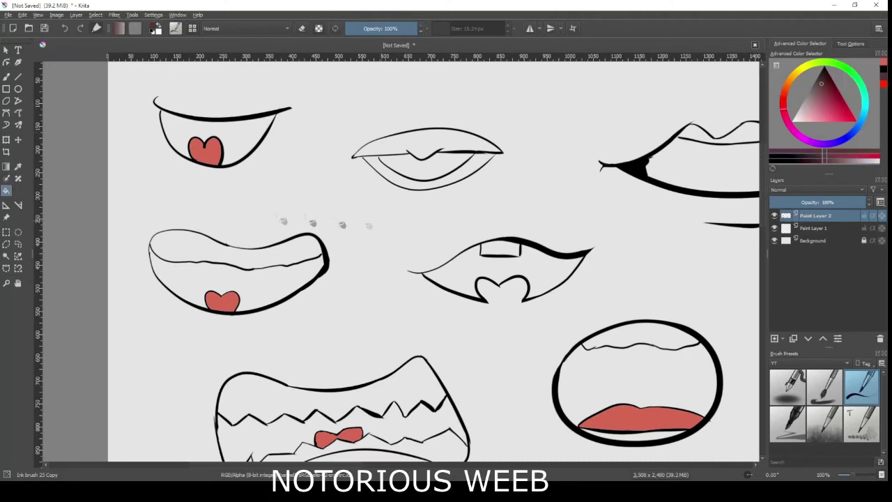
left_click(245, 233)
key("ctrl+z")
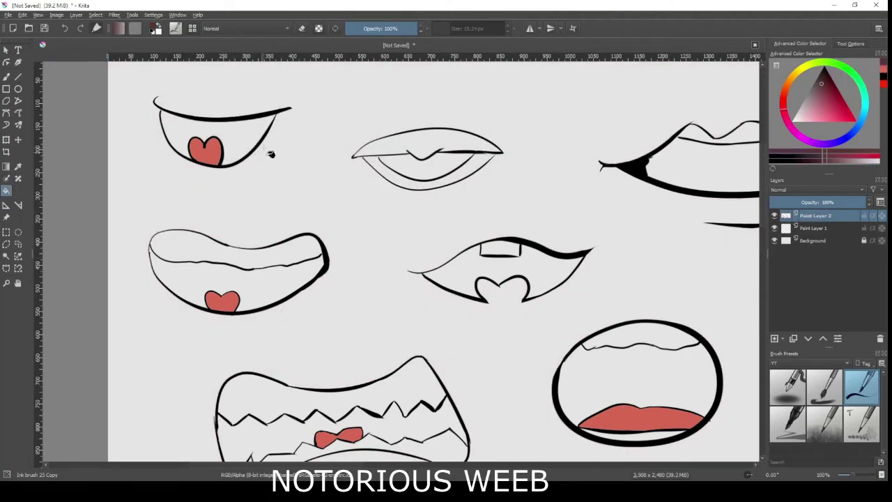
- Close the gaps at both upper corners of the first mouth's outline with black brush strokes
scroll(292, 118, "up", 3)
left_click_drag(214, 172, 425, 292)
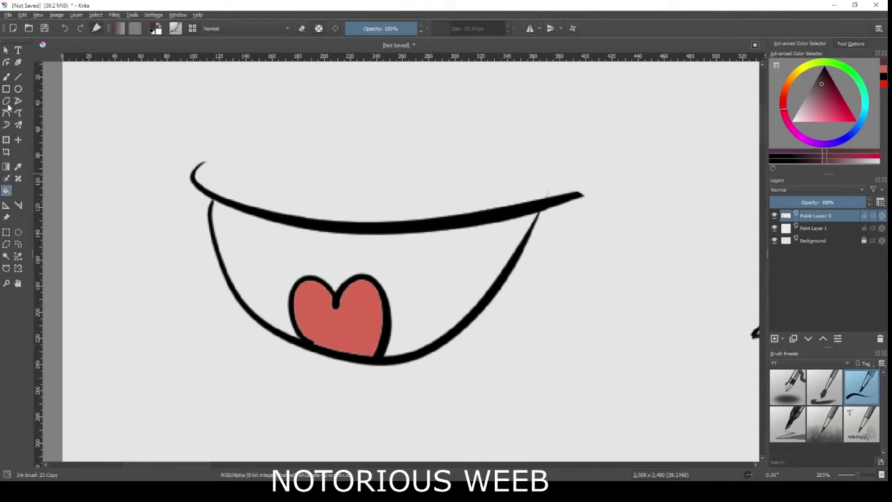
left_click(7, 77)
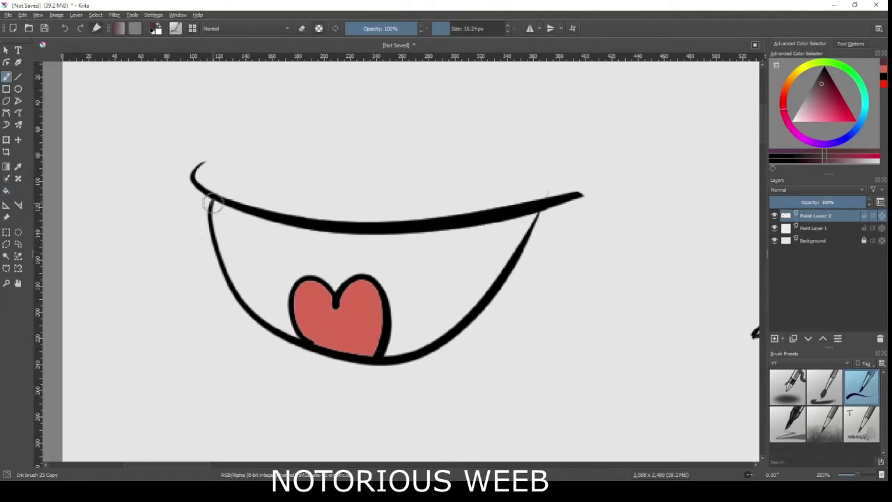
left_click(883, 64)
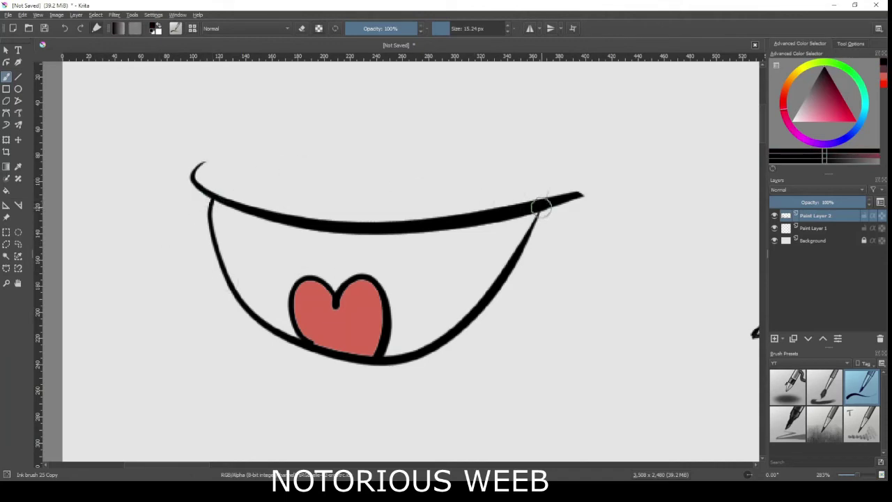
- Try dark maroon inside the third mouth, undo it, and fill the first mouth's interior around the tongue with that colour
scroll(488, 315, "down", 5)
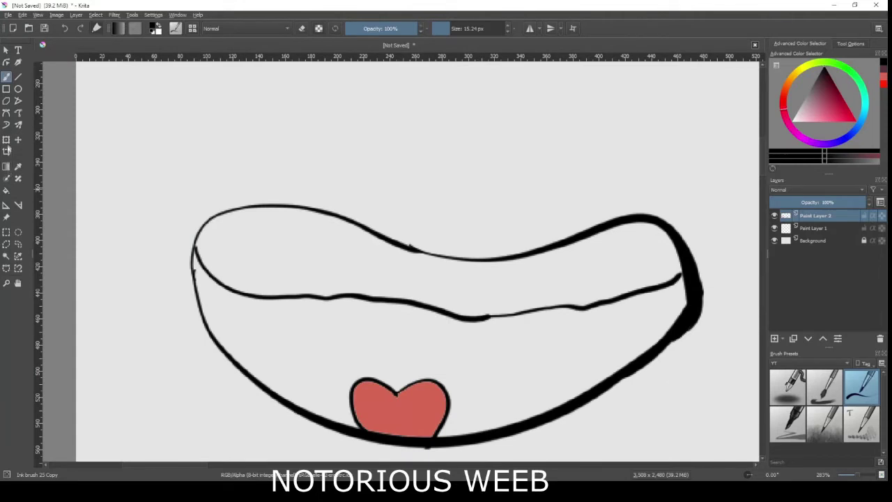
left_click(6, 190)
left_click(883, 76)
left_click(884, 68)
left_click(382, 317)
key("ctrl+z")
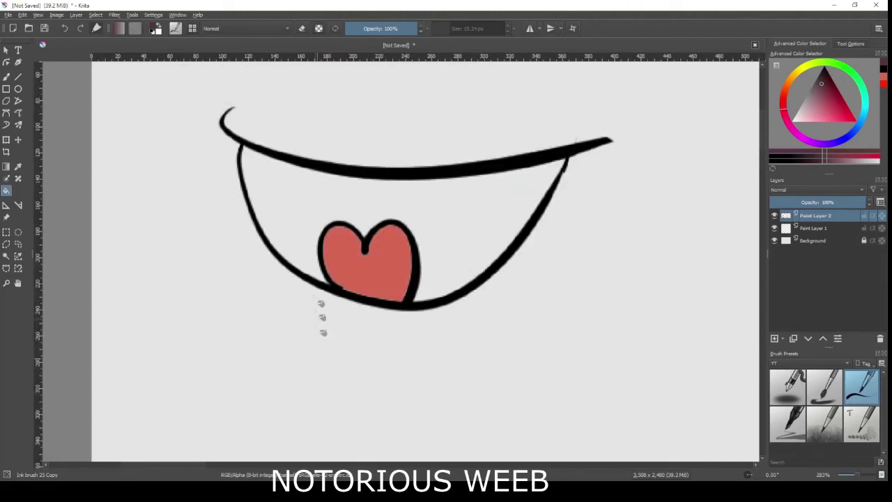
left_click(333, 278)
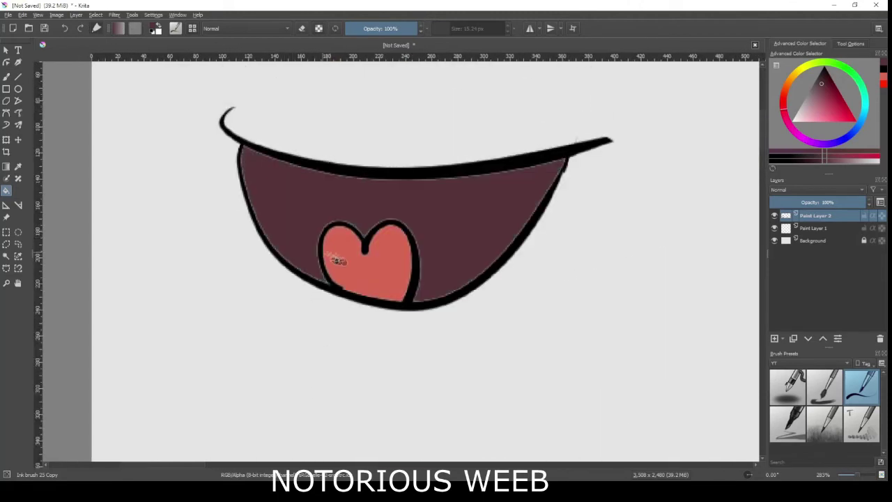
- Fill the oval mouth's interior between teeth and tongue with dark maroon, undoing the trial fills in the second and fourth mouths
scroll(381, 189, "down", 6)
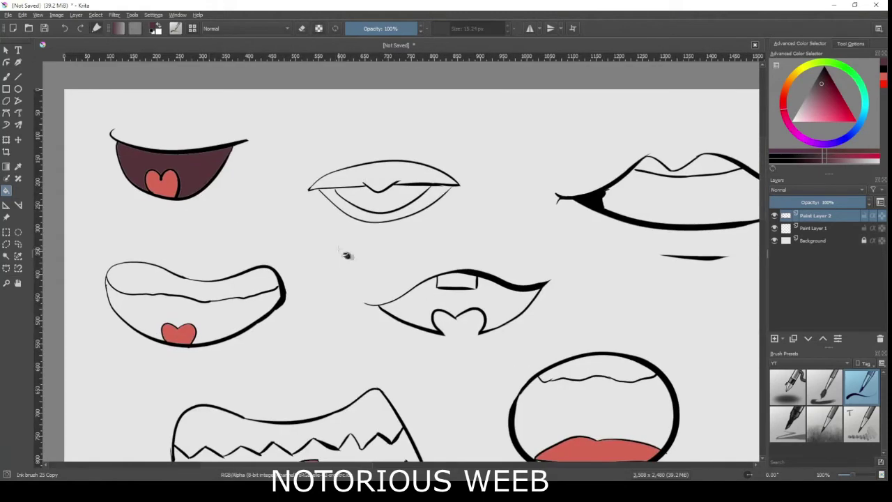
left_click(382, 205)
key("ctrl+z")
left_click(500, 306)
key("ctrl+z")
left_click(588, 404)
- Try to fill the fourth mouth's interior and one other area with the dark maroon
scroll(438, 390, "down", 3)
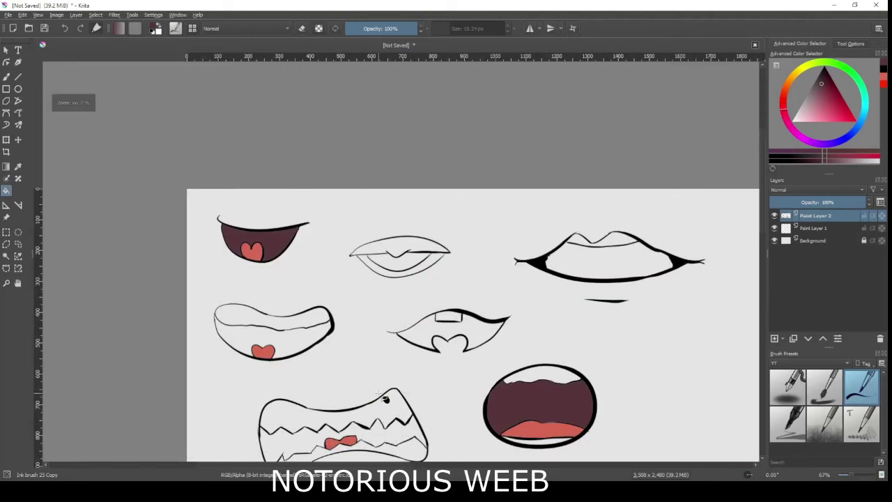
left_click(438, 342)
key("ctrl+z")
left_click(320, 244)
key("ctrl+z")
- Close the ends of the third mouth's upper teeth line and thicken its thin stretch with black brush strokes
scroll(323, 244, "up", 4)
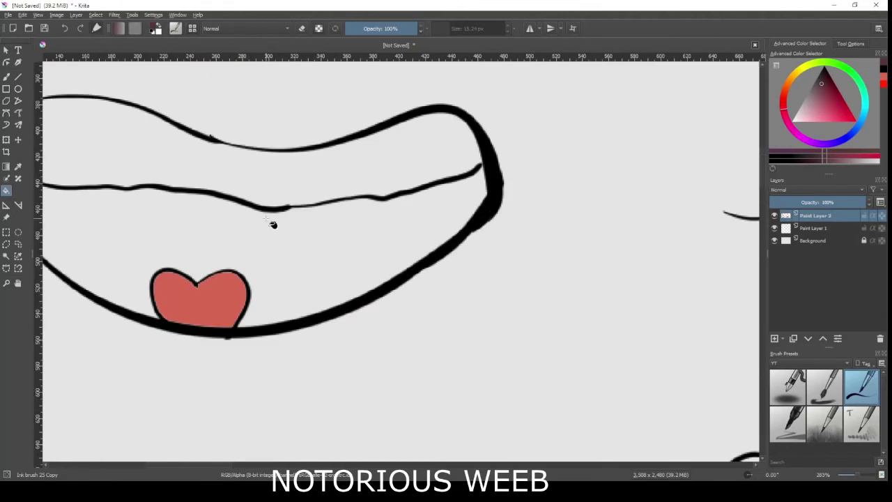
left_click_drag(273, 225, 460, 272)
left_click(6, 76)
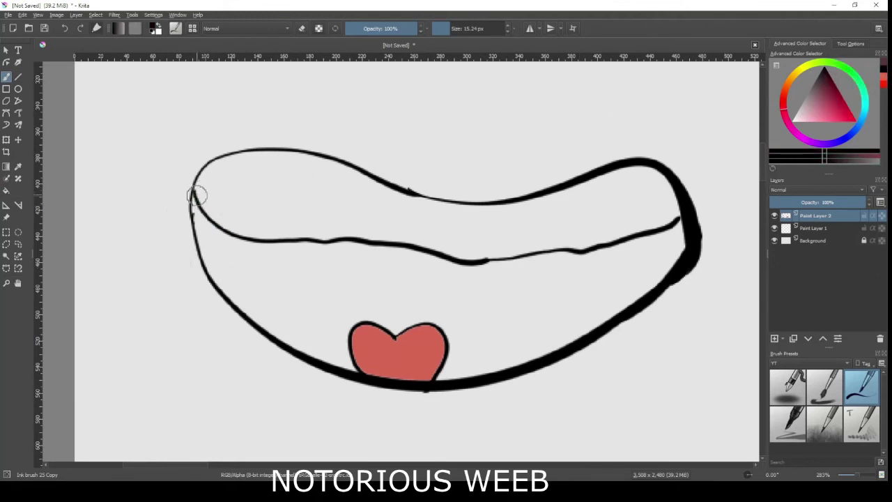
left_click_drag(193, 186, 204, 211)
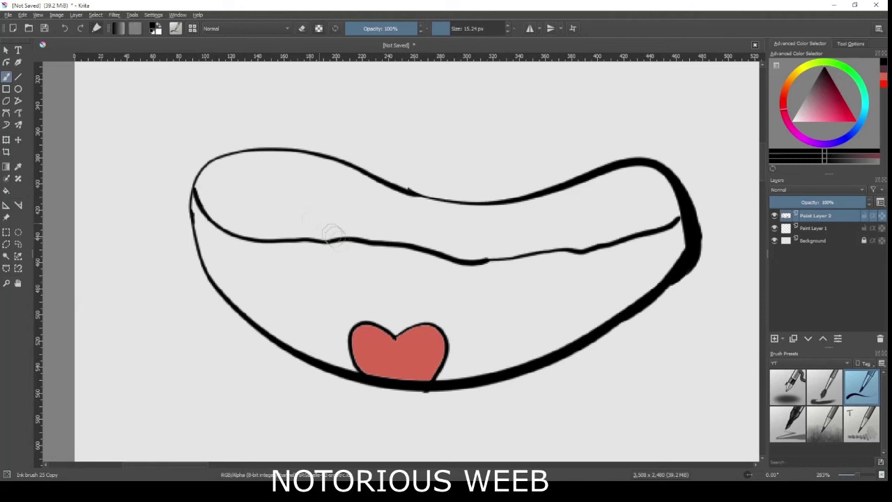
left_click_drag(514, 258, 563, 251)
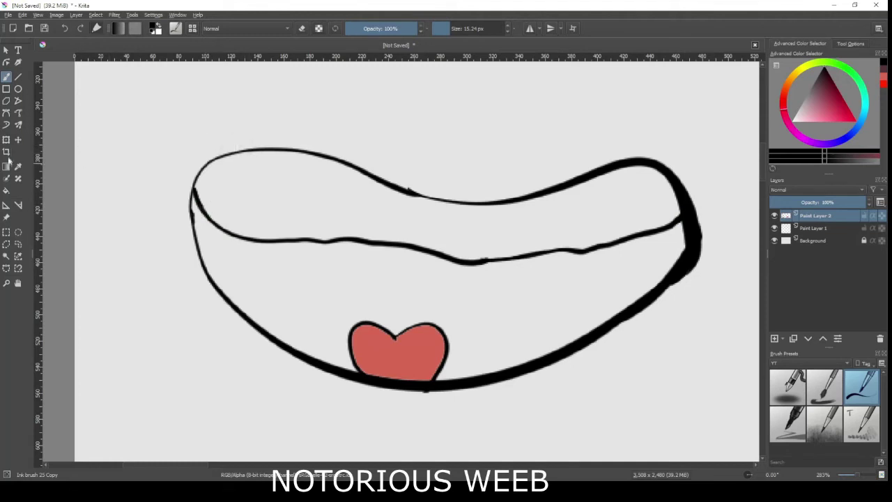
- Fill the third mouth's interior below the teeth line with dark maroon
left_click(8, 191)
left_click(883, 68)
left_click(605, 282)
key("ctrl+z")
left_click(623, 257)
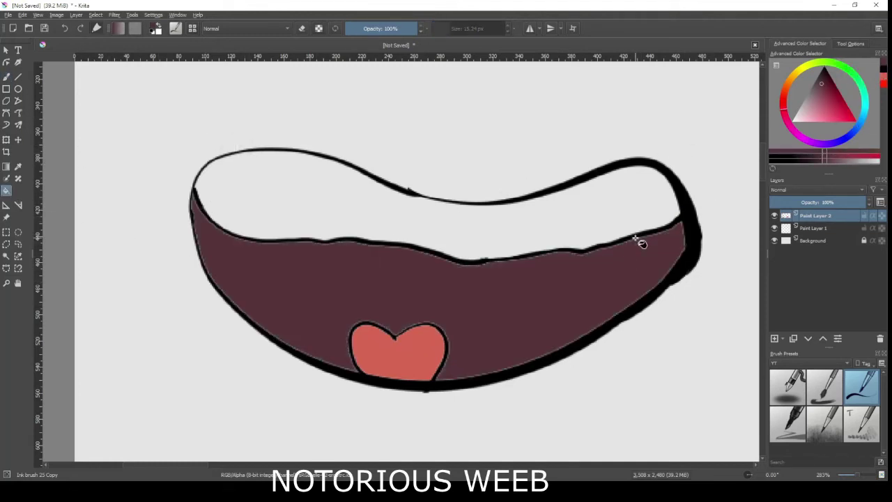
- Try the dark maroon fill again on one of the remaining mouths
scroll(614, 319, "down", 2)
scroll(517, 136, "down", 1)
left_click_drag(634, 314, 581, 245)
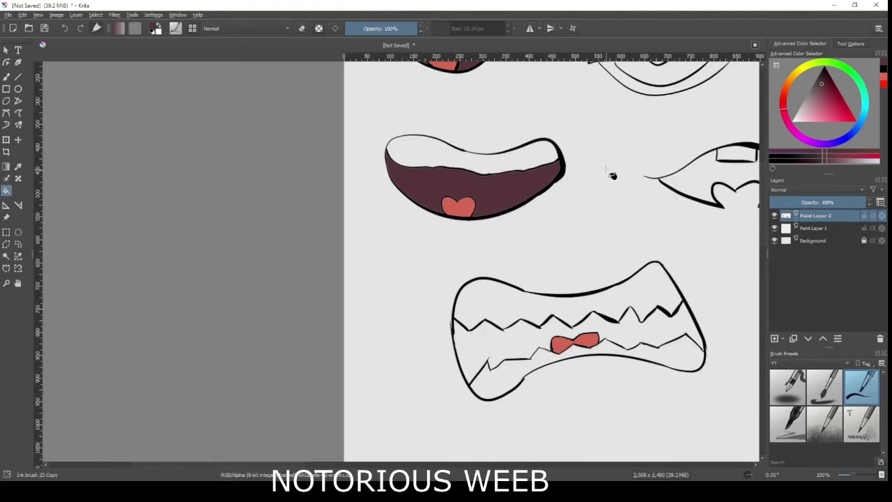
left_click_drag(611, 175, 563, 340)
left_click(503, 293)
key("ctrl+z")
left_click(503, 292)
key("ctrl+z")
- Close the lower corners of the fourth mouth's single tooth in black and fill the interior around it with dark maroon
left_click(7, 77)
scroll(580, 289, "up", 5)
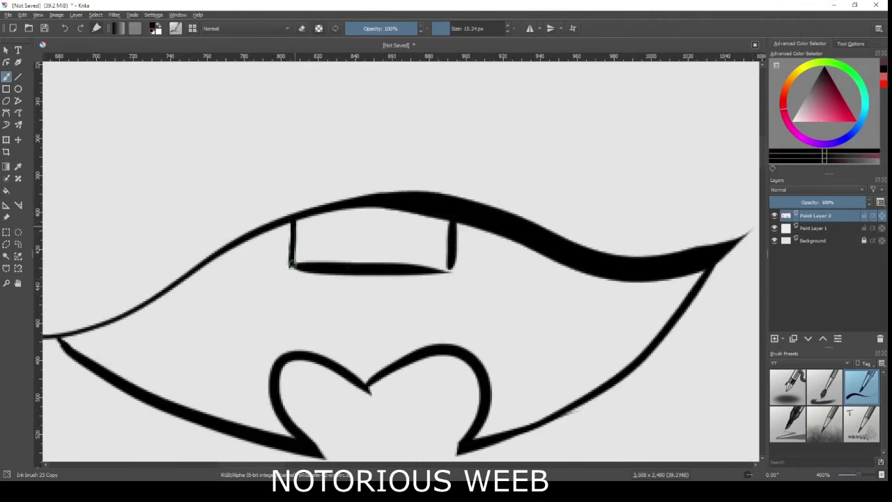
mouse_move(454, 266)
left_mouse_down()
mouse_move(421, 271)
mouse_move(451, 271)
left_mouse_up()
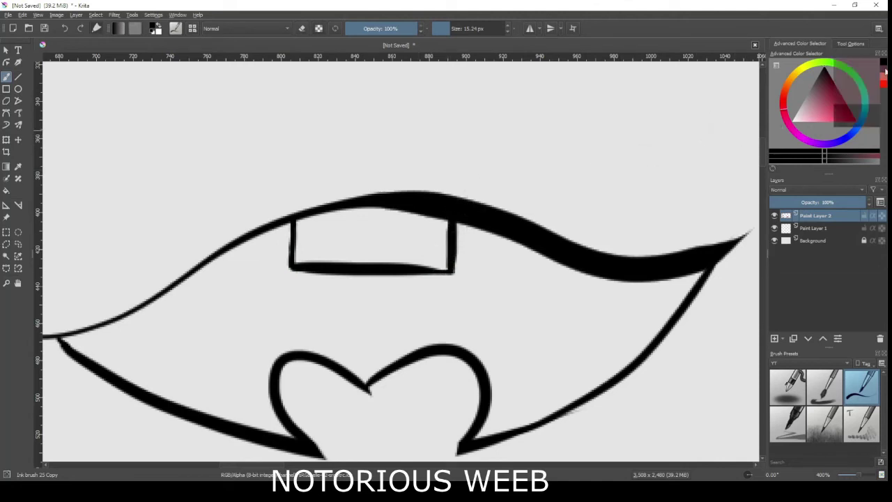
left_click(7, 190)
left_click(372, 321)
- Try to fill the second mouth's opening and the large wide-lipped mouth's interior with dark maroon
scroll(445, 309, "down", 3)
left_click_drag(311, 184, 538, 335)
left_click(537, 251)
key("ctrl+z")
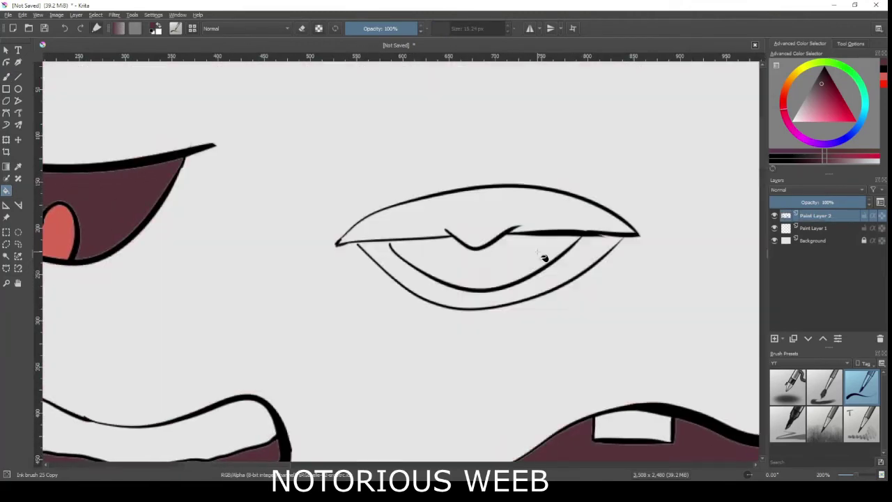
scroll(537, 252, "down", 2)
left_click_drag(528, 290, 310, 152)
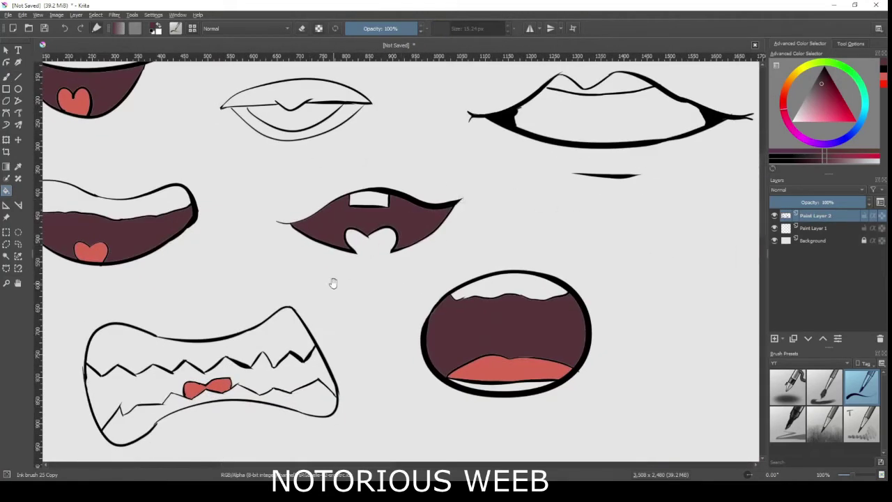
left_click(582, 125)
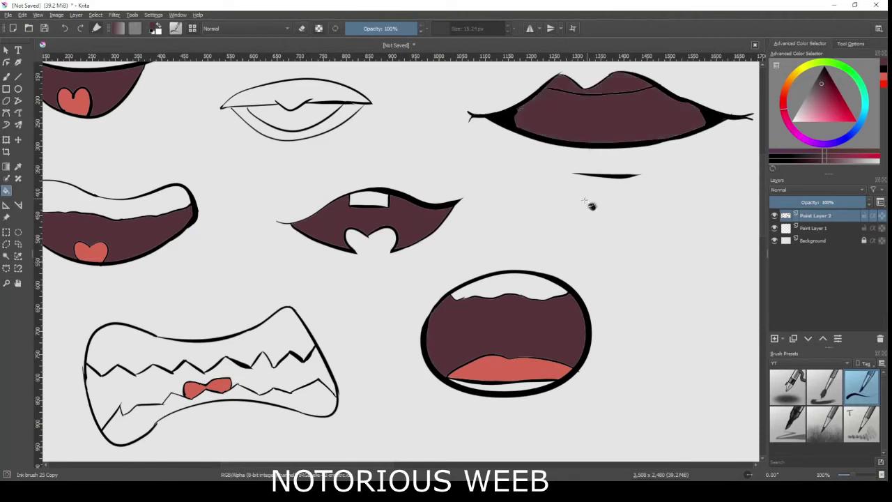
key("ctrl+z")
- Join the large wide-lipped mouth's inner lip line to its outline with black brush strokes
scroll(567, 134, "up", 3)
left_click_drag(562, 125, 377, 313)
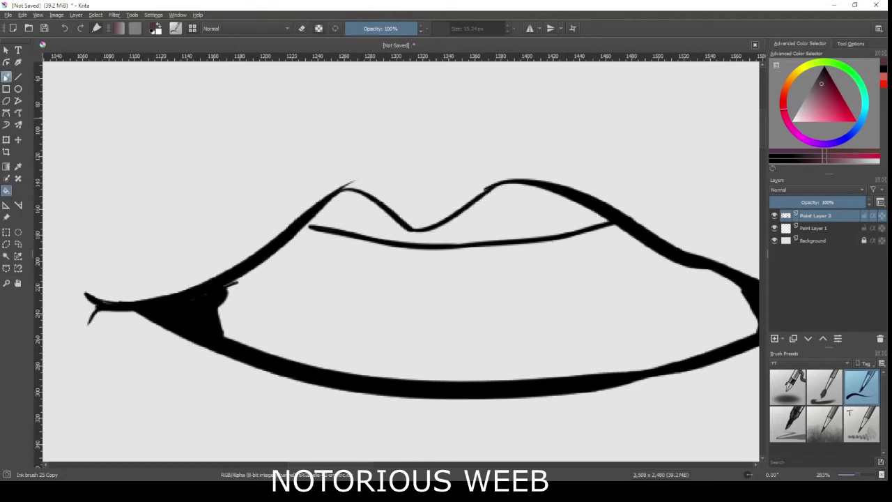
key("b")
left_click(882, 68)
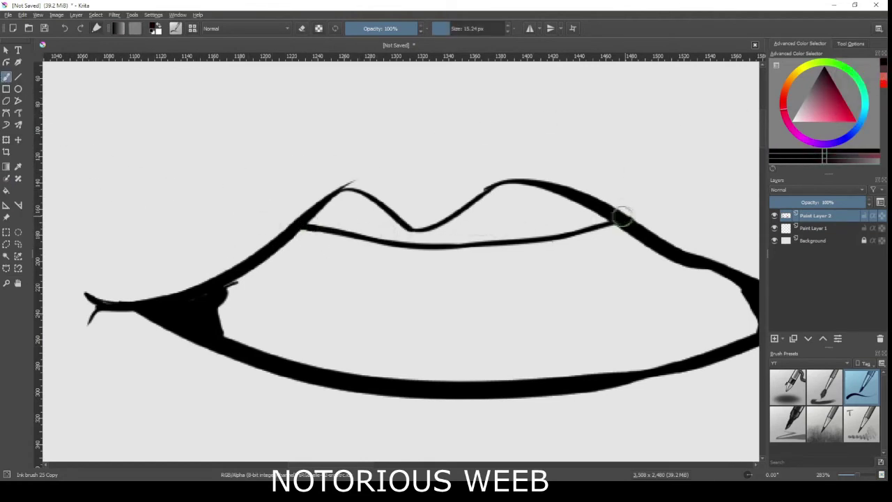
- Erase the stray tip of the large wide-lipped mouth's upper lip line and fill its interior with dark maroon
key("e")
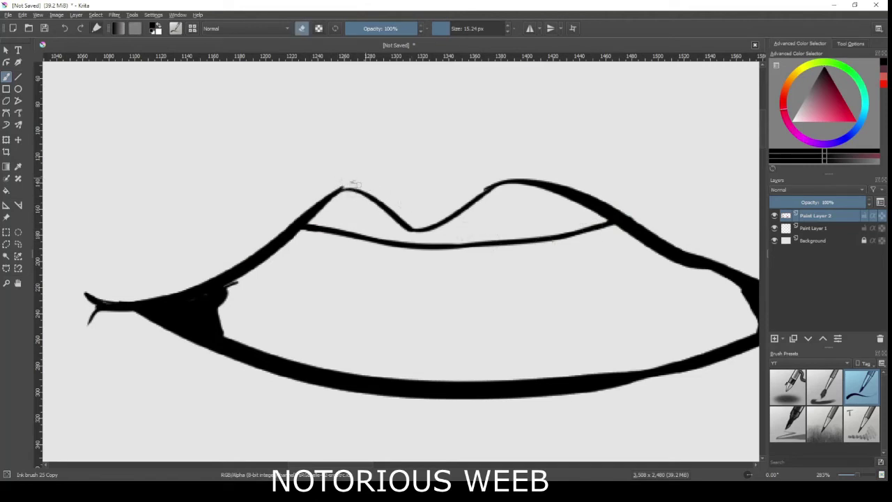
key("ctrl+z")
key("e")
left_click(6, 189)
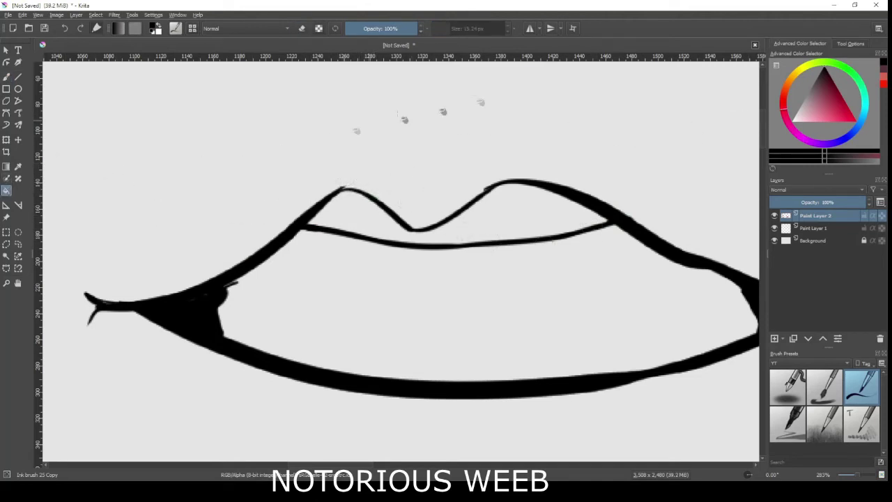
left_click(880, 77)
left_click(591, 306)
scroll(568, 322, "down", 1)
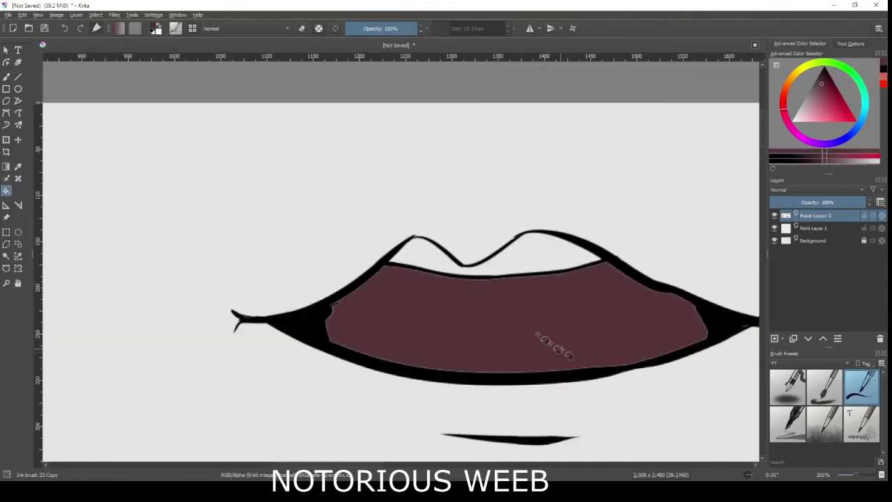
- Thicken and connect the thin parts of the jagged-toothed mouth's upper zigzag tooth line with black brush strokes
scroll(488, 311, "down", 2)
left_click_drag(418, 318, 581, 97)
scroll(269, 354, "up", 1)
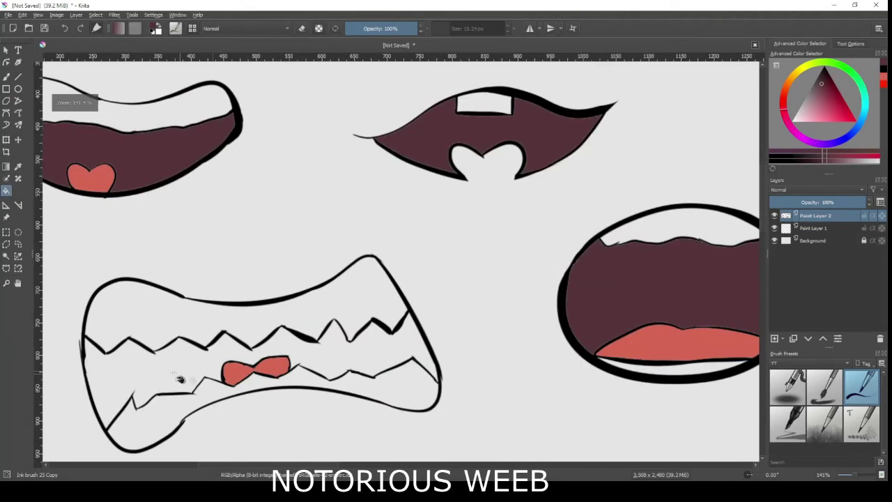
left_click_drag(200, 339, 348, 273)
scroll(366, 272, "up", 2)
left_click(4, 79)
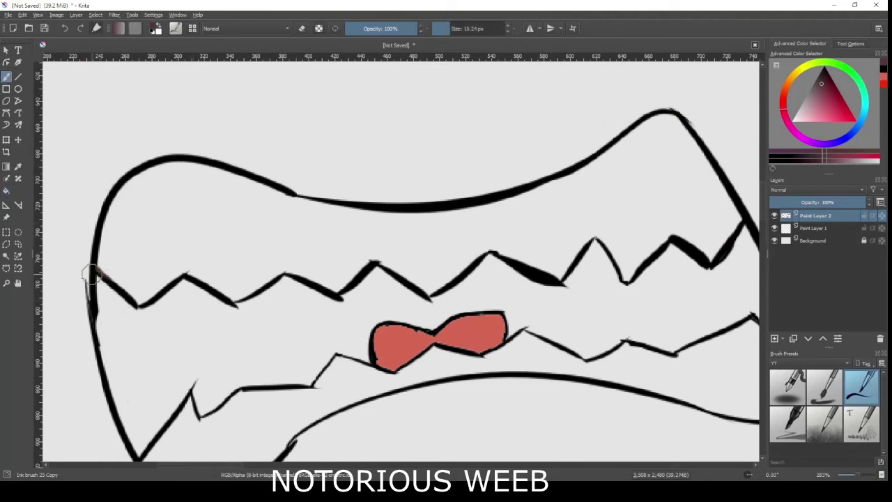
left_click(884, 70)
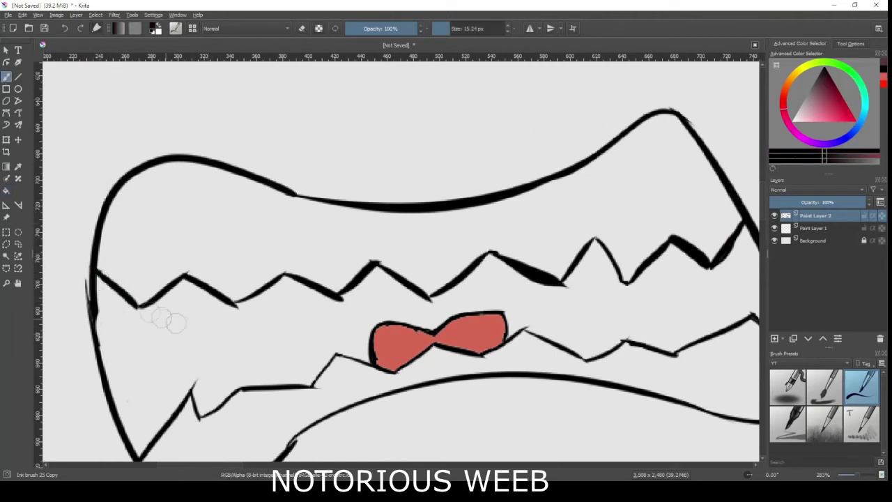
mouse_move(98, 274)
left_mouse_down()
mouse_move(132, 301)
mouse_move(173, 285)
left_mouse_up()
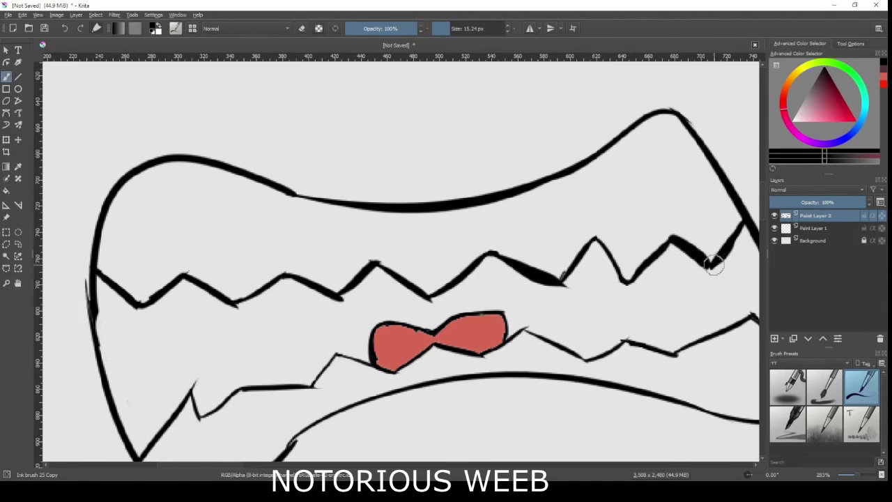
- Thicken the jagged-toothed mouth's lower tooth line in black and join it to the mouth outline
scroll(187, 322, "down", 3)
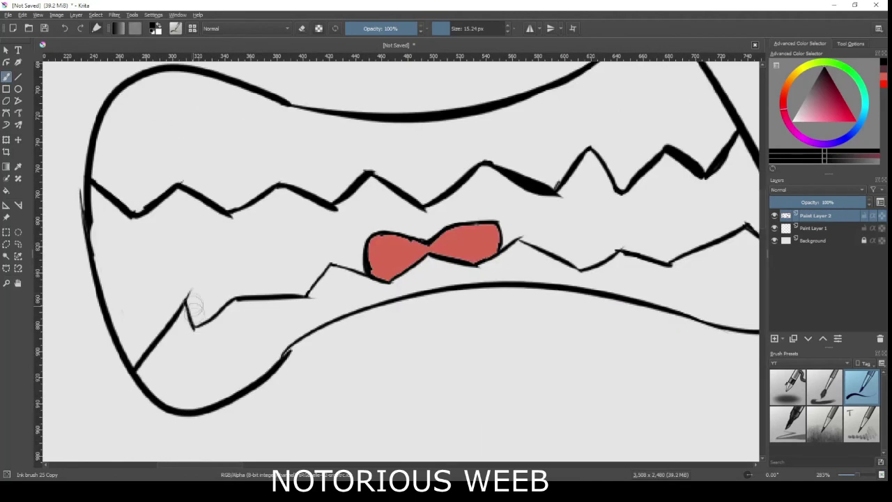
mouse_move(195, 326)
left_mouse_down()
mouse_move(233, 314)
mouse_move(200, 309)
mouse_move(211, 318)
mouse_move(237, 300)
left_mouse_up()
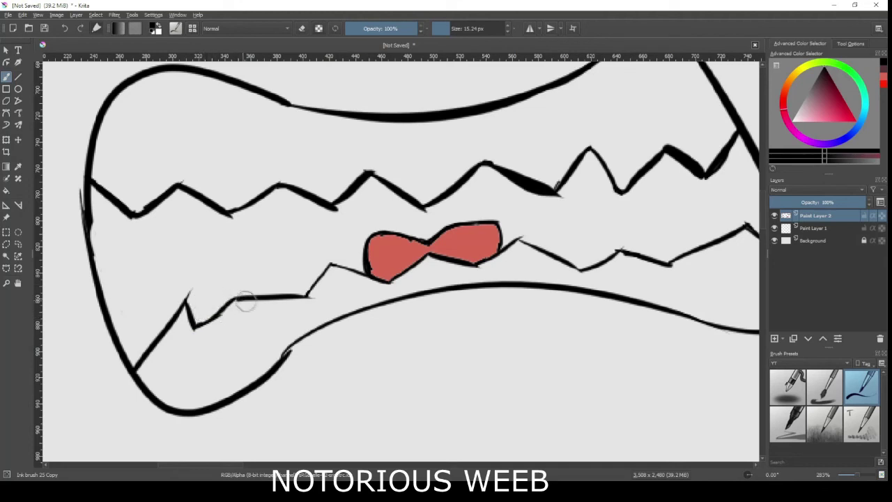
mouse_move(308, 296)
left_mouse_down()
mouse_move(344, 268)
mouse_move(364, 278)
left_mouse_up()
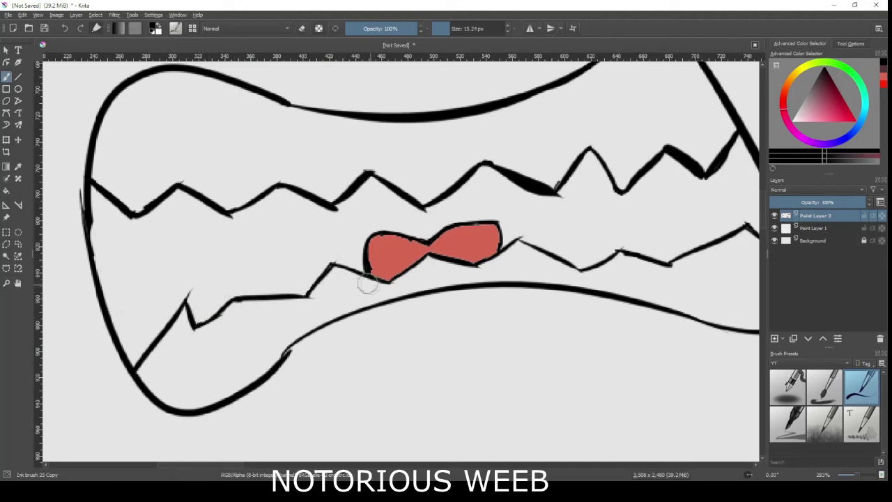
mouse_move(553, 256)
left_mouse_down()
mouse_move(637, 262)
mouse_move(580, 268)
mouse_move(642, 254)
mouse_move(616, 256)
mouse_move(580, 222)
mouse_move(630, 218)
left_mouse_up()
left_click_drag(583, 241, 648, 215)
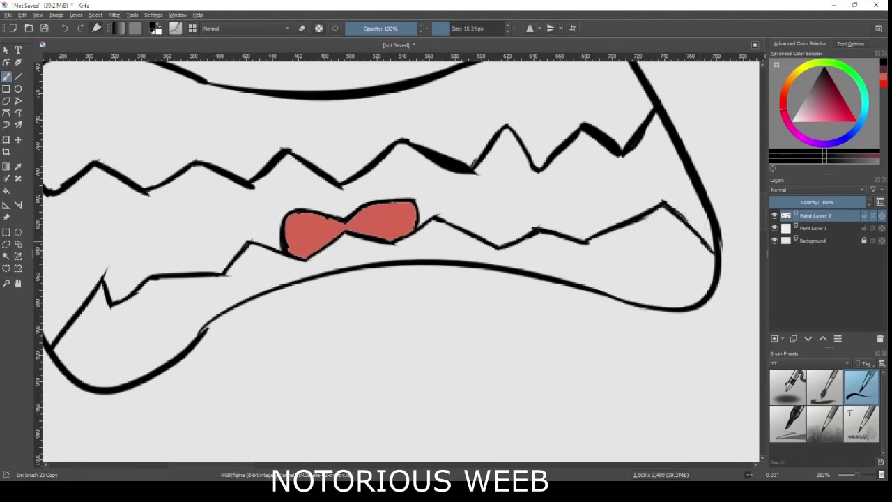
- Fill the gap between the jagged-toothed mouth's two rows of teeth with dark maroon
left_click(884, 70)
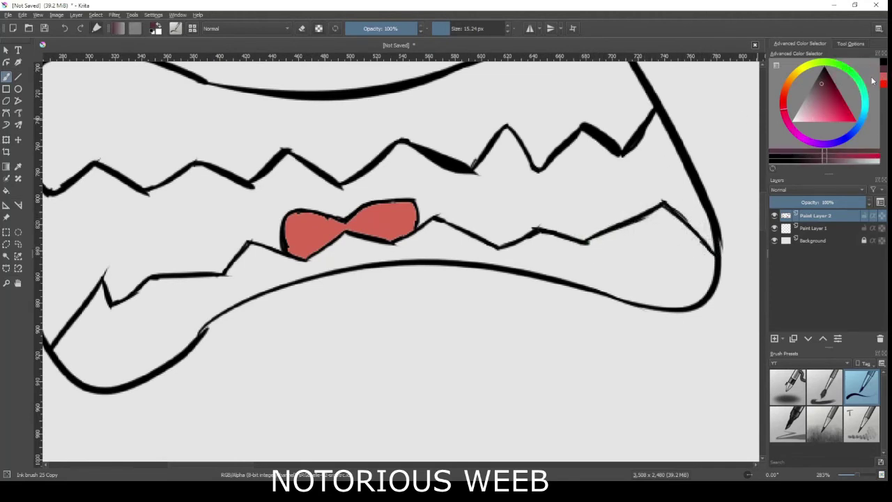
left_click(5, 192)
left_click(109, 254)
scroll(228, 234, "down", 3)
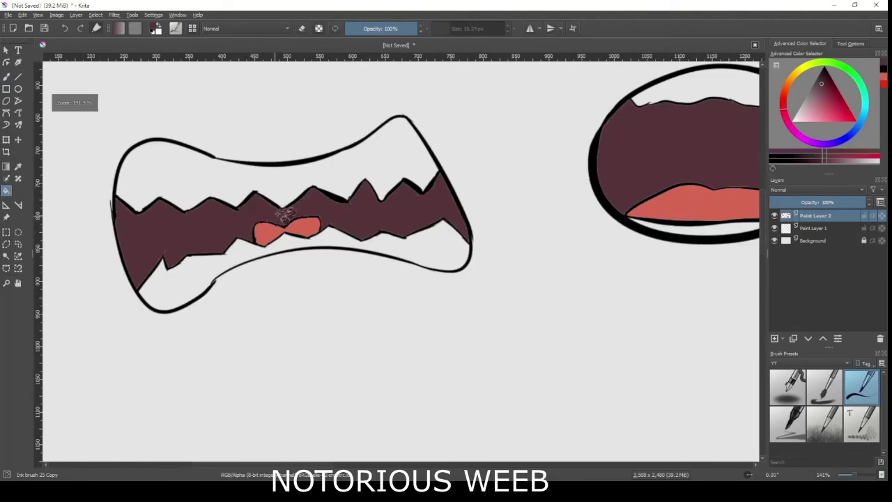
- Add a new paint layer and place it directly below Paint Layer 2
left_click_drag(419, 166, 355, 313)
scroll(355, 313, "down", 1)
scroll(414, 258, "up", 2)
left_click(6, 77)
scroll(381, 266, "up", 1)
scroll(381, 267, "up", 3)
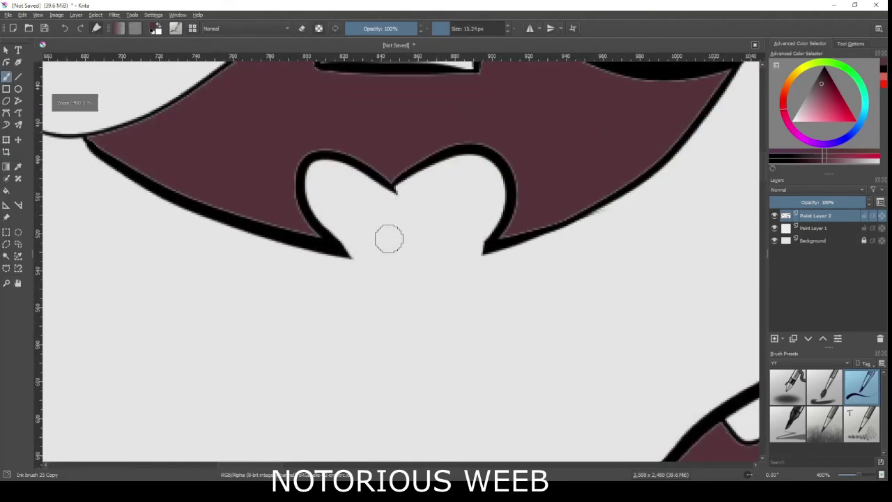
left_click(774, 339)
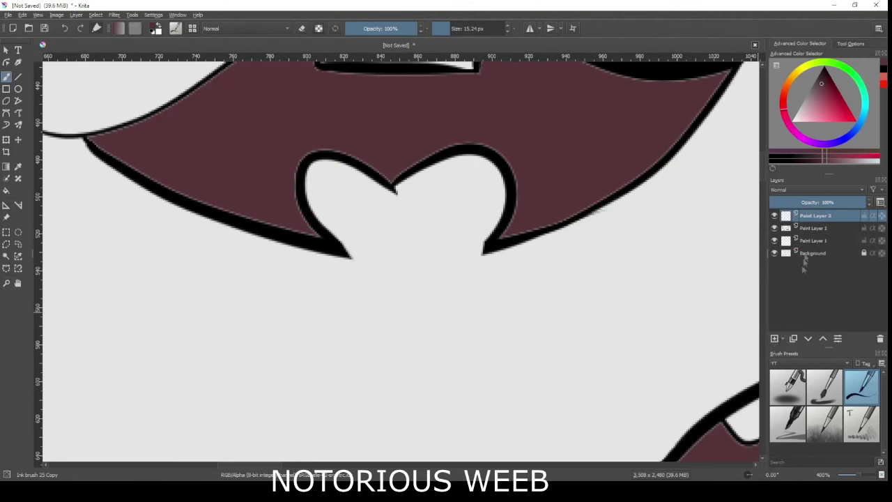
mouse_move(821, 228)
left_mouse_down()
mouse_move(822, 249)
mouse_move(821, 230)
left_mouse_up()
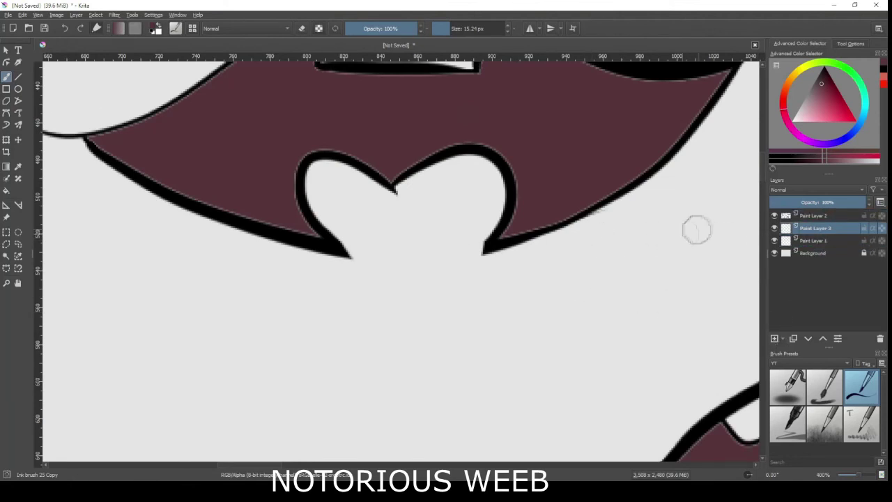
- Paint the open-bottomed tongue of the single-tooth mouth coral red on the new layer with a 34.93 px brush
left_click_drag(373, 230, 502, 162)
key("ctrl+z")
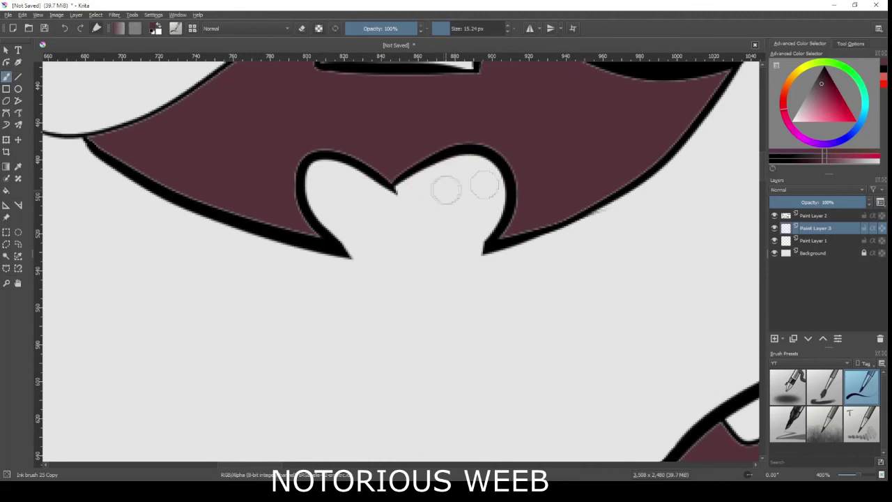
left_click(884, 82)
mouse_move(404, 232)
left_mouse_down()
mouse_move(503, 181)
mouse_move(310, 176)
mouse_move(456, 213)
left_mouse_up()
key("ctrl+z")
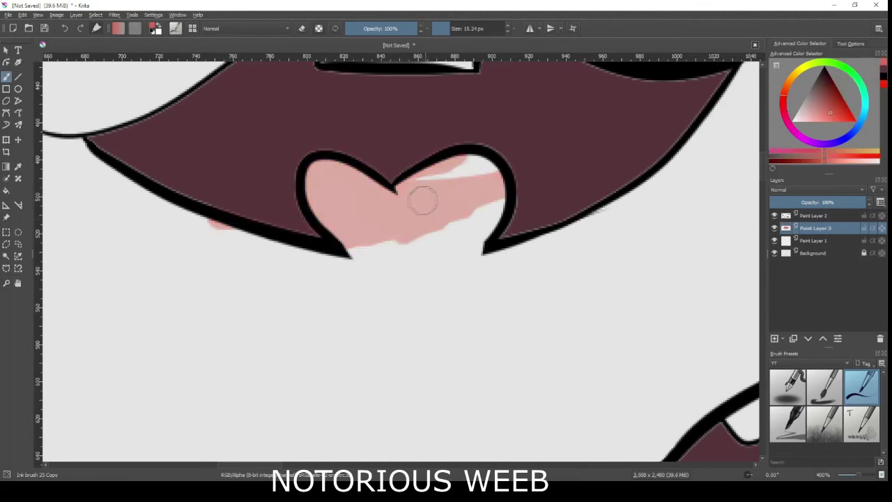
left_click(455, 28)
mouse_move(357, 229)
left_mouse_down()
mouse_move(312, 185)
mouse_move(339, 179)
mouse_move(374, 205)
mouse_move(352, 184)
mouse_move(342, 199)
mouse_move(374, 225)
mouse_move(369, 239)
mouse_move(447, 189)
mouse_move(432, 183)
mouse_move(473, 170)
mouse_move(491, 216)
mouse_move(370, 244)
mouse_move(468, 242)
mouse_move(486, 230)
mouse_move(463, 223)
left_mouse_up()
key("Delete")
key("ctrl+z")
mouse_move(334, 245)
left_mouse_down()
mouse_move(391, 263)
mouse_move(500, 251)
mouse_move(452, 241)
left_mouse_up()
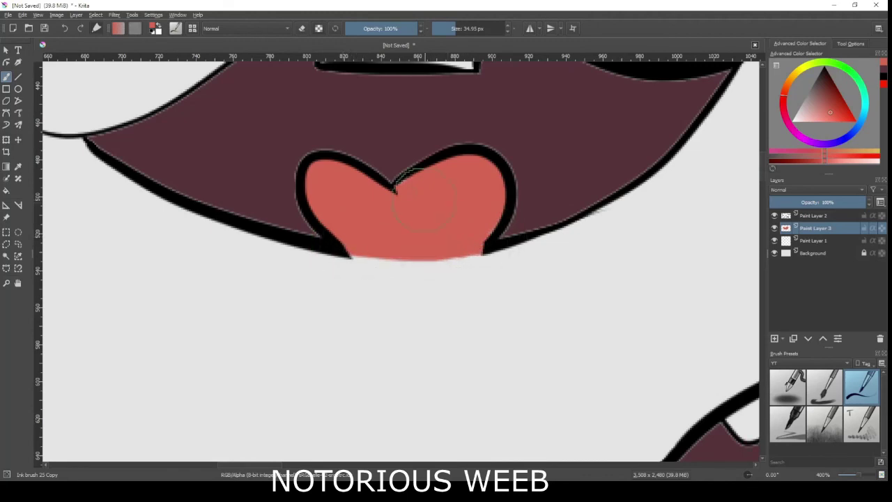
- Handwrite two check marks separated by a slash in bright green beside the first mouth and "EW/EW" across the second
scroll(428, 207, "down", 5)
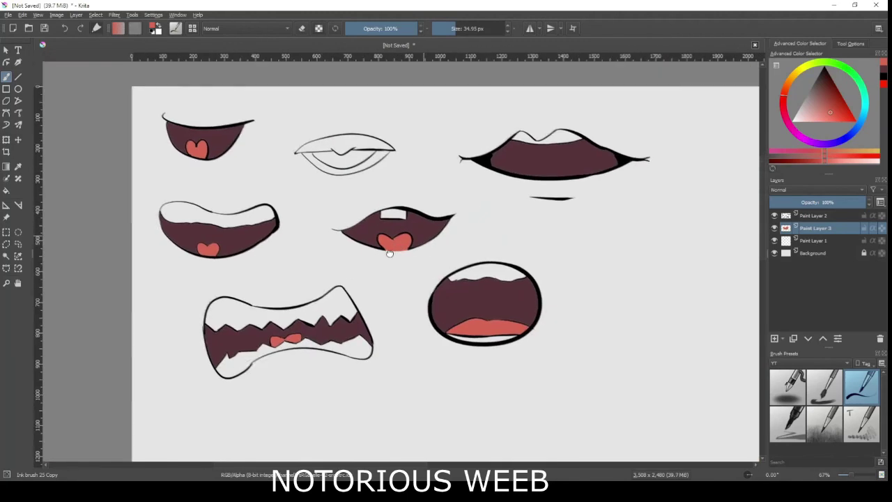
left_click(841, 67)
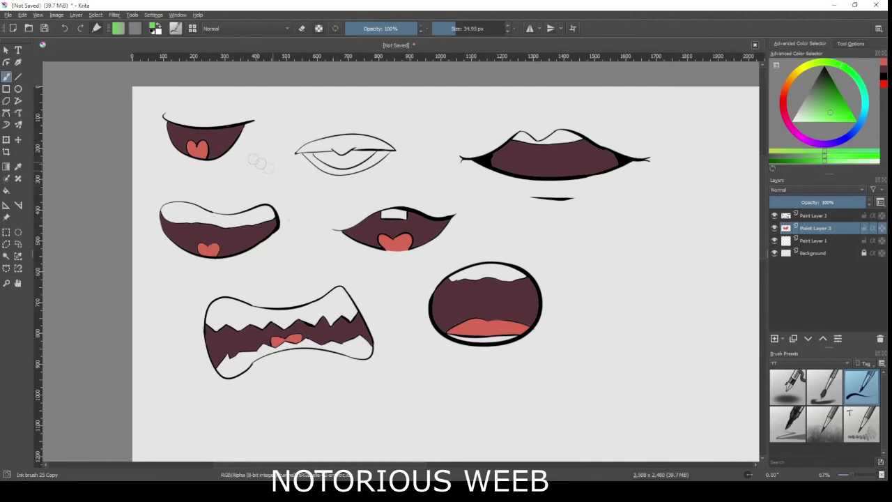
left_click_drag(246, 134, 271, 120)
mouse_move(269, 160)
left_mouse_down()
mouse_move(290, 118)
mouse_move(310, 100)
left_mouse_up()
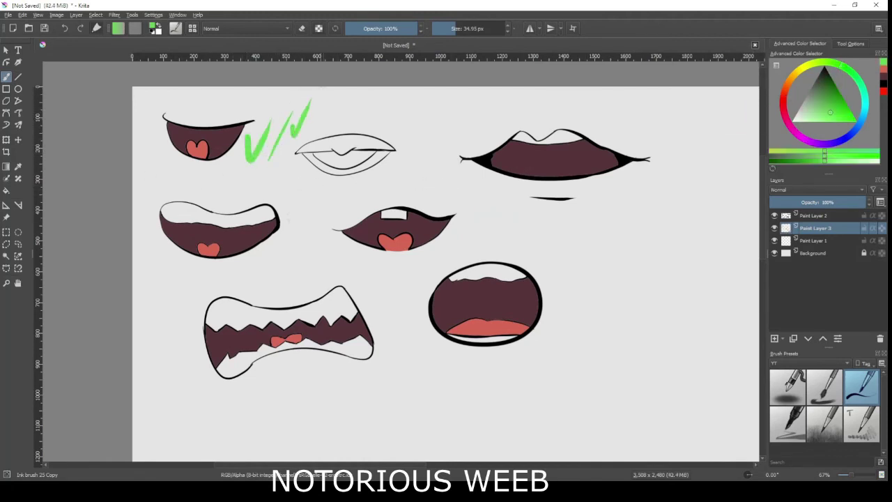
mouse_move(310, 158)
left_mouse_down()
mouse_move(330, 171)
mouse_move(313, 155)
mouse_move(351, 132)
mouse_move(362, 148)
mouse_move(358, 140)
mouse_move(393, 139)
mouse_move(409, 117)
mouse_move(398, 150)
mouse_move(408, 162)
mouse_move(403, 142)
mouse_move(420, 165)
mouse_move(441, 138)
left_mouse_up()
- Handwrite "OK/" followed by a straight-mouthed face in bright green below the large wide-lipped mouth
left_click_drag(562, 177, 589, 169)
key("ctrl+z")
mouse_move(604, 204)
left_mouse_down()
mouse_move(631, 187)
mouse_move(634, 220)
left_mouse_up()
mouse_move(648, 190)
left_mouse_down()
mouse_move(648, 218)
mouse_move(692, 176)
left_mouse_up()
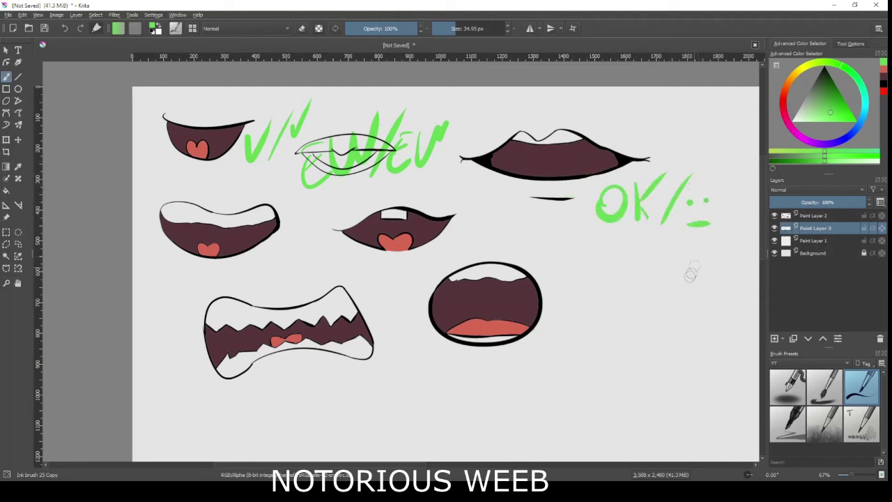
- Handwrite "99/" with a short stroke after it beside the single-tooth mouth and "Y/h" beside the round mouth in green
left_click(459, 231)
mouse_move(478, 233)
left_mouse_down()
mouse_move(482, 249)
mouse_move(519, 217)
left_mouse_up()
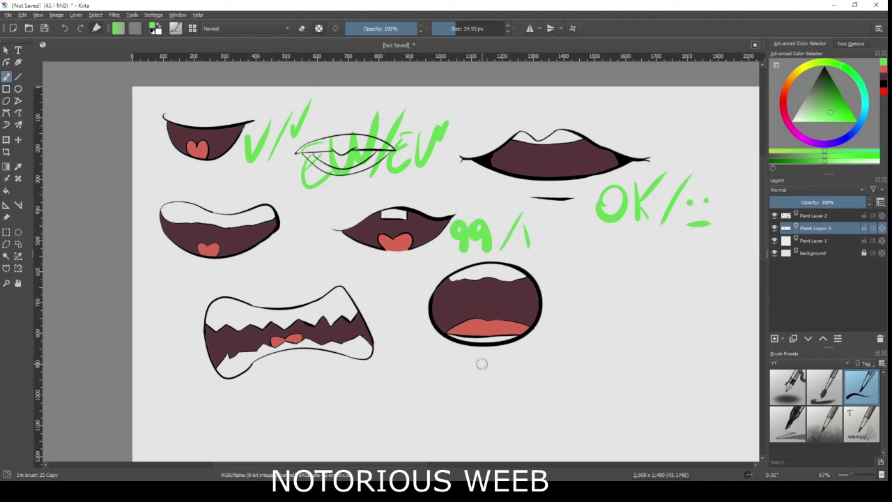
mouse_move(533, 346)
left_mouse_down()
mouse_move(538, 380)
mouse_move(605, 318)
mouse_move(594, 376)
left_mouse_up()
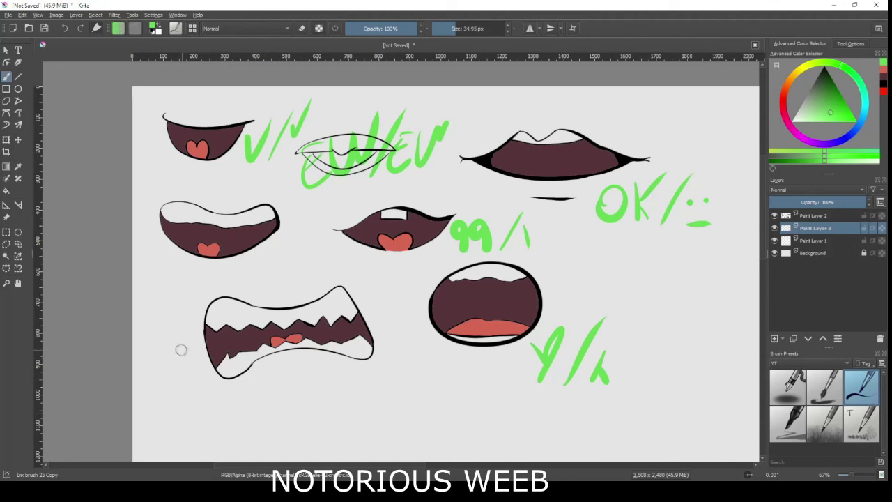
- Draw a green smiley, slash and dot beside the jagged-toothed mouth and handwrite "Yes/No" under the third mouth
left_click_drag(160, 388, 181, 377)
left_click_drag(188, 322, 196, 390)
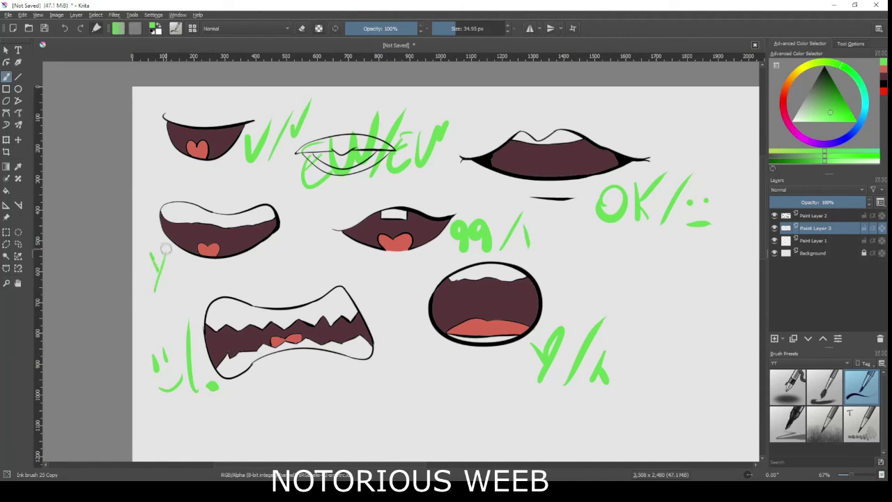
left_click_drag(196, 265, 183, 286)
left_click_drag(216, 273, 206, 291)
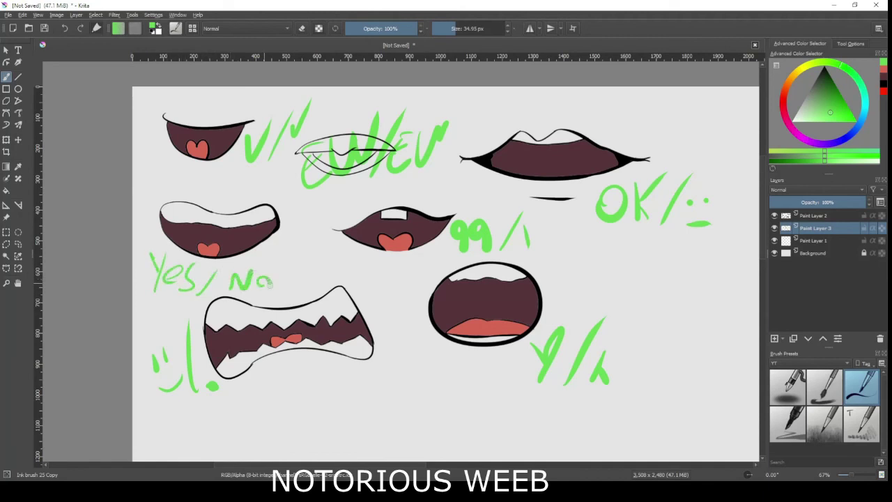